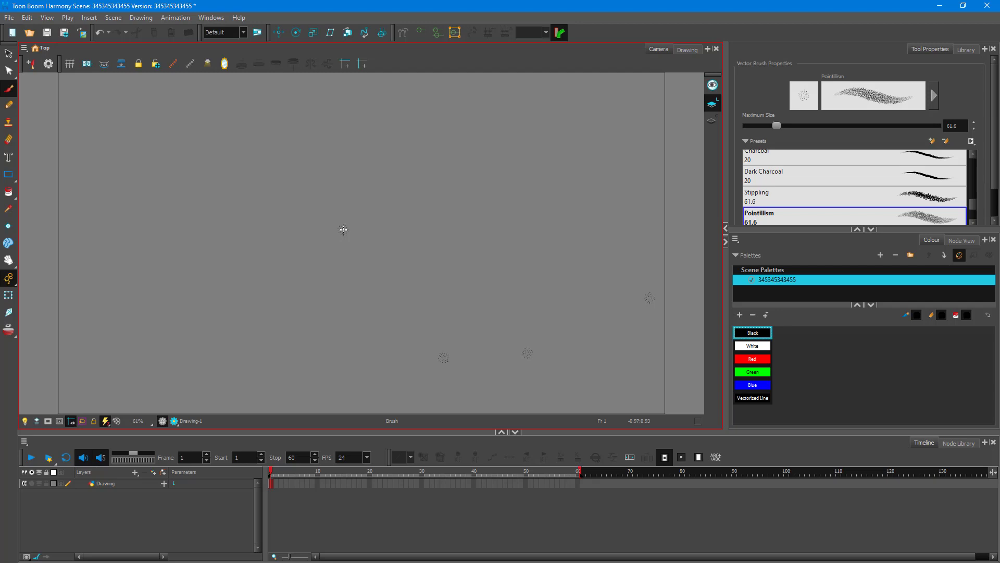
Add another pointillism dab to the canvas, select the Drawing layer, and open the add-layer menu
{"action": "left_click", "coordinate": [344, 230]}
{"action": "left_click", "coordinate": [114, 484]}
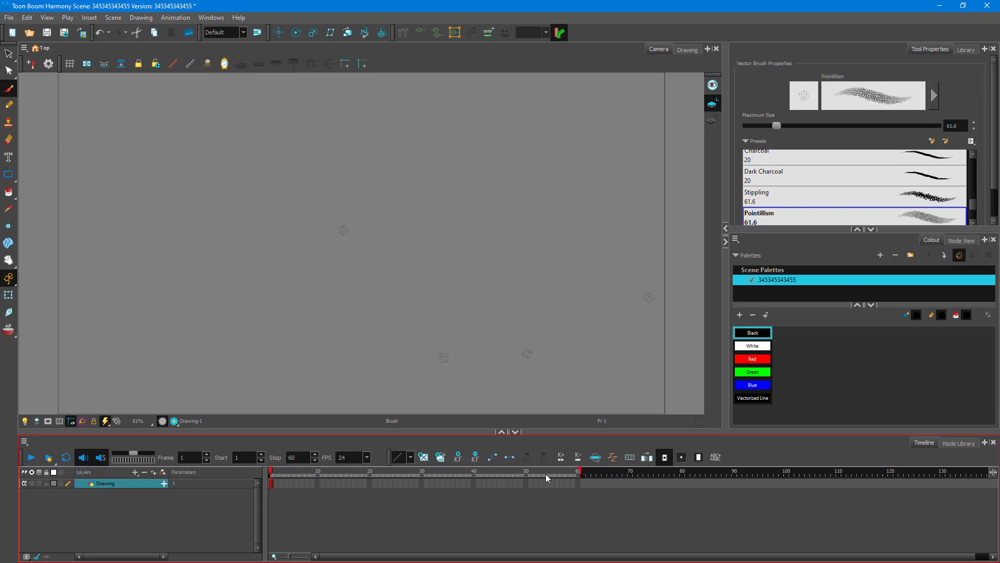
{"action": "left_click", "coordinate": [136, 472]}
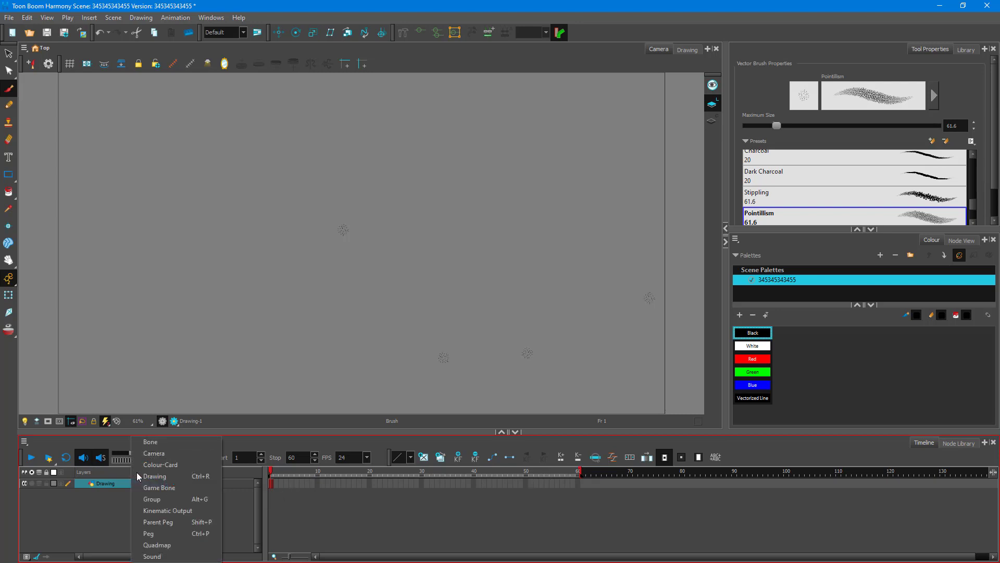
Add an empty drawing layer, Drawing_1, above the original Drawing layer
{"action": "left_click", "coordinate": [176, 476]}
{"action": "left_click", "coordinate": [508, 313]}
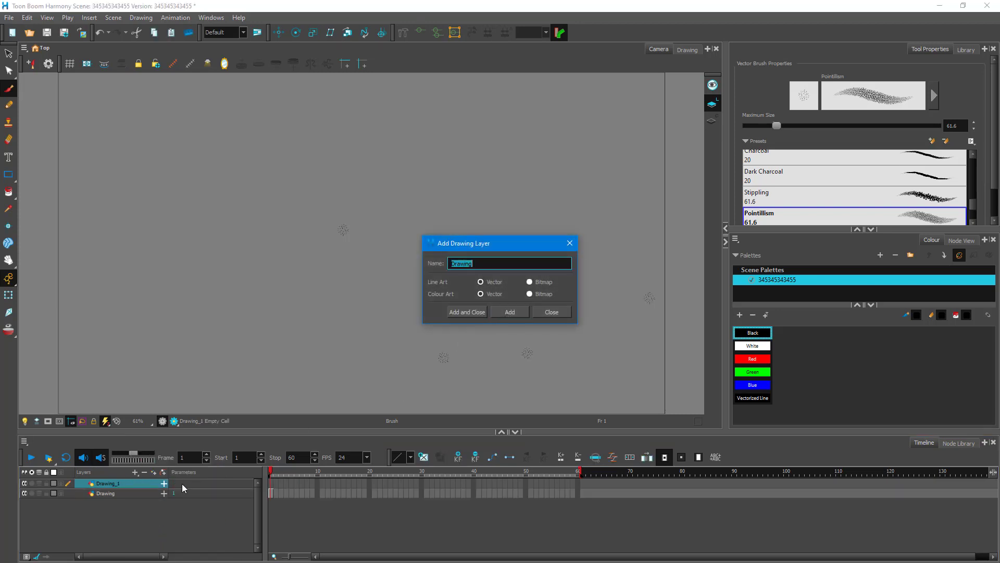
{"action": "left_click", "coordinate": [550, 312]}
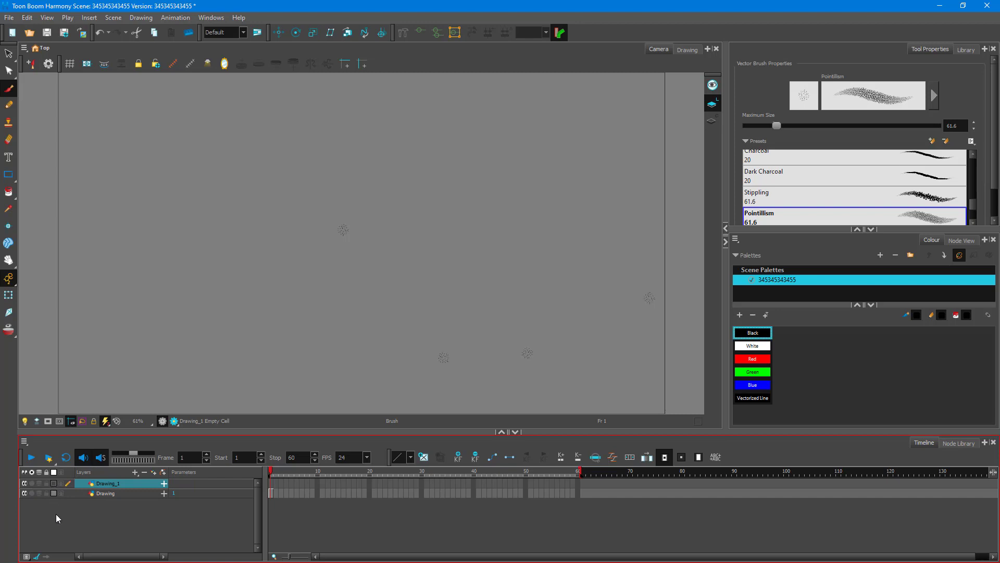
Give Drawing_1 a green layer colour and move the playhead to frame 41
{"action": "left_click", "coordinate": [53, 484]}
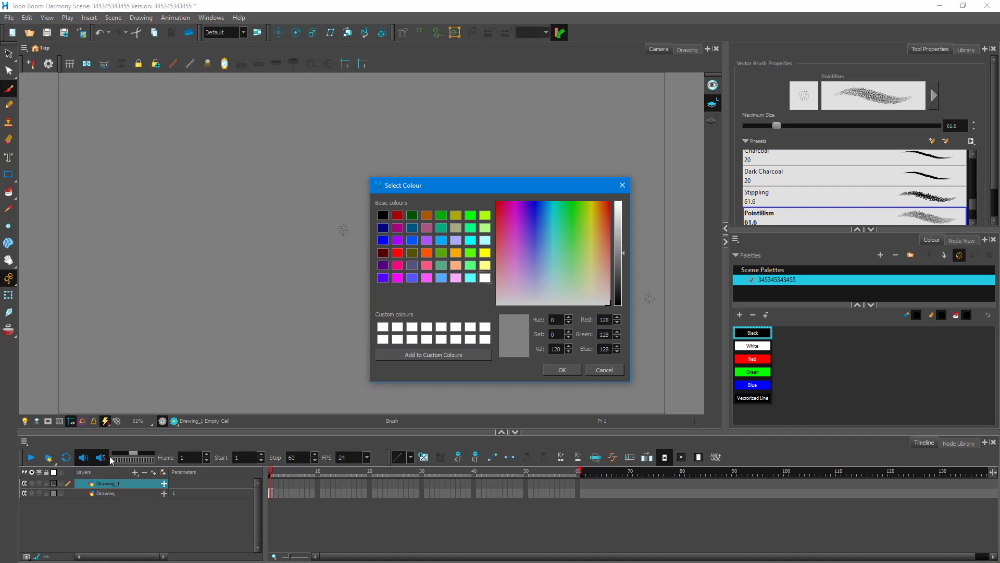
{"action": "left_click_drag", "start_coordinate": [560, 217], "coordinate": [566, 211]}
{"action": "left_click_drag", "start_coordinate": [623, 263], "coordinate": [623, 234]}
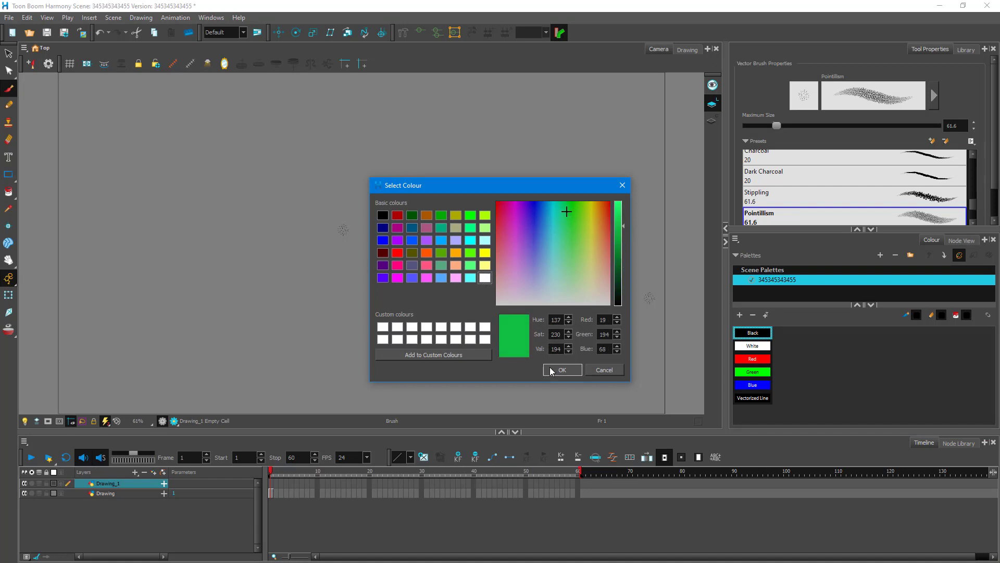
{"action": "left_click", "coordinate": [560, 369]}
{"action": "left_click", "coordinate": [370, 482]}
{"action": "left_click", "coordinate": [481, 484]}
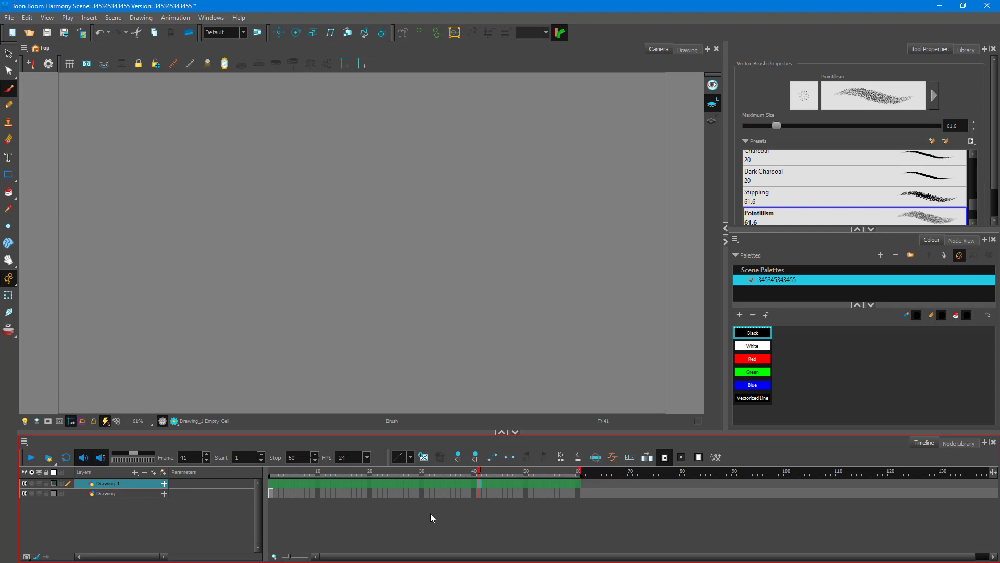
Give the Drawing layer a blue layer colour and move to frame 49
{"action": "left_click", "coordinate": [52, 492]}
{"action": "left_click", "coordinate": [412, 239]}
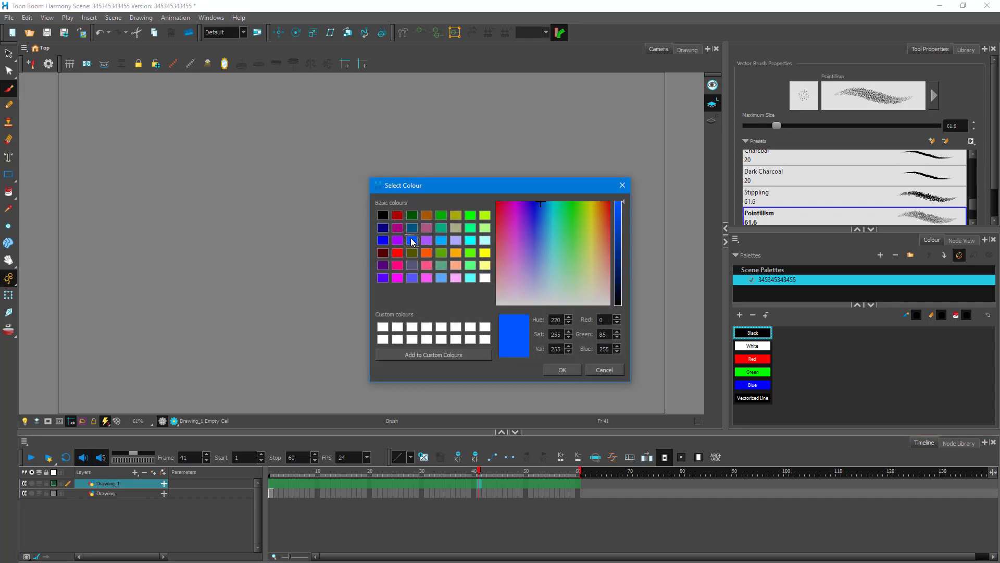
{"action": "left_click", "coordinate": [577, 367]}
{"action": "left_click", "coordinate": [523, 485]}
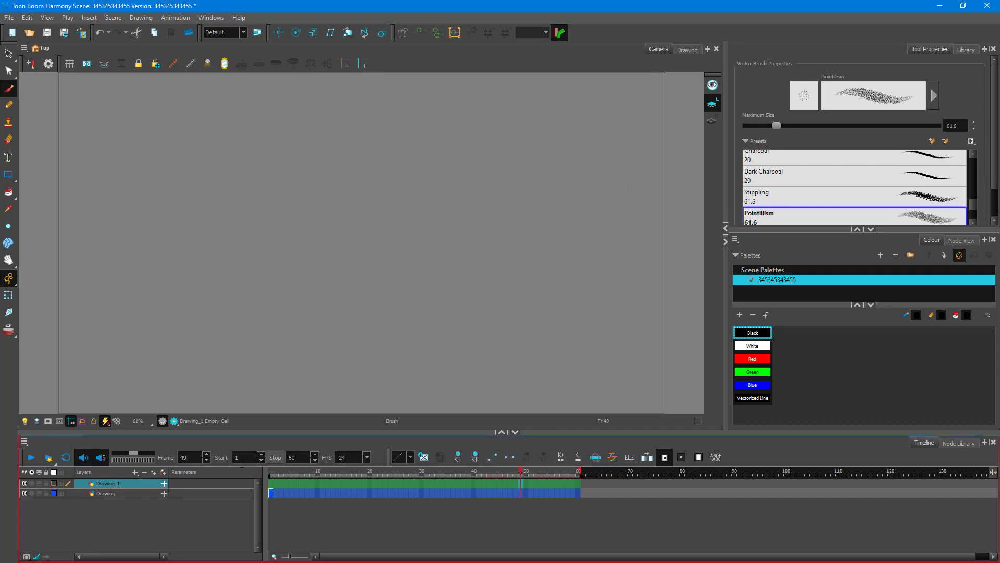
Open a floating Xsheet, enlarge it, check the cells at frames 6 and 9, then close it
{"action": "left_click", "coordinate": [219, 19]}
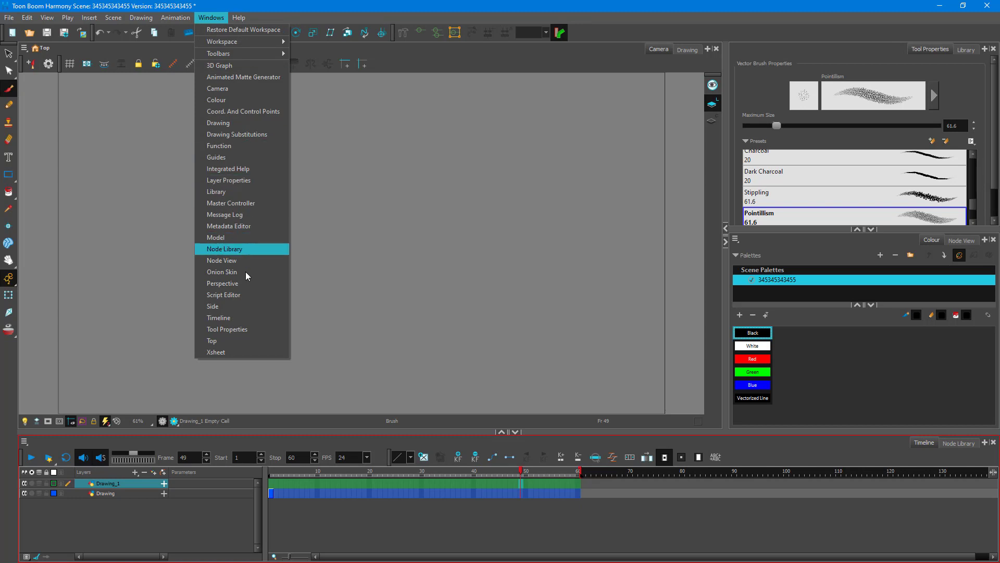
{"action": "left_click", "coordinate": [223, 352]}
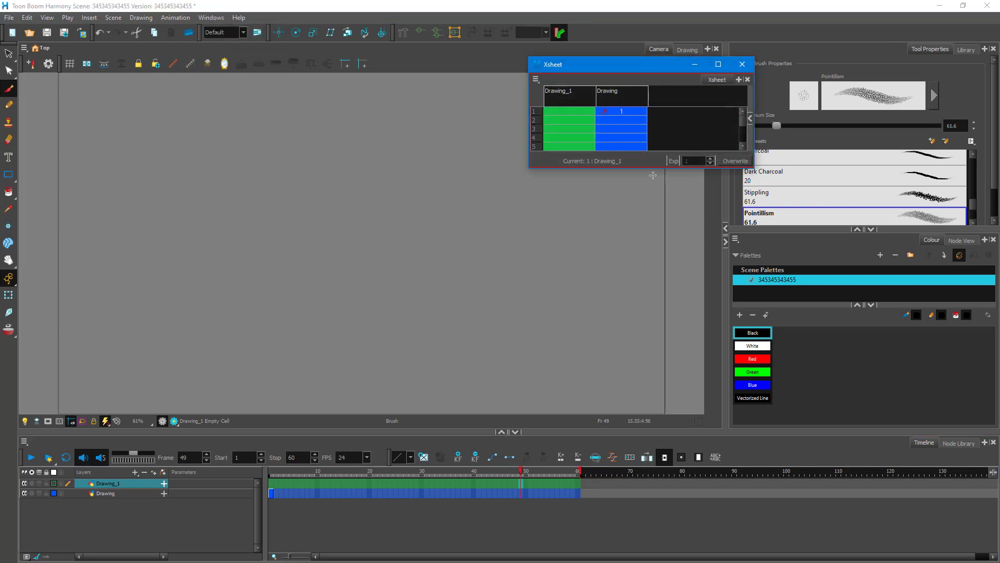
{"action": "mouse_move", "coordinate": [654, 167]}
{"action": "left_mouse_down"}
{"action": "mouse_move", "coordinate": [626, 359]}
{"action": "mouse_move", "coordinate": [632, 411]}
{"action": "left_mouse_up"}
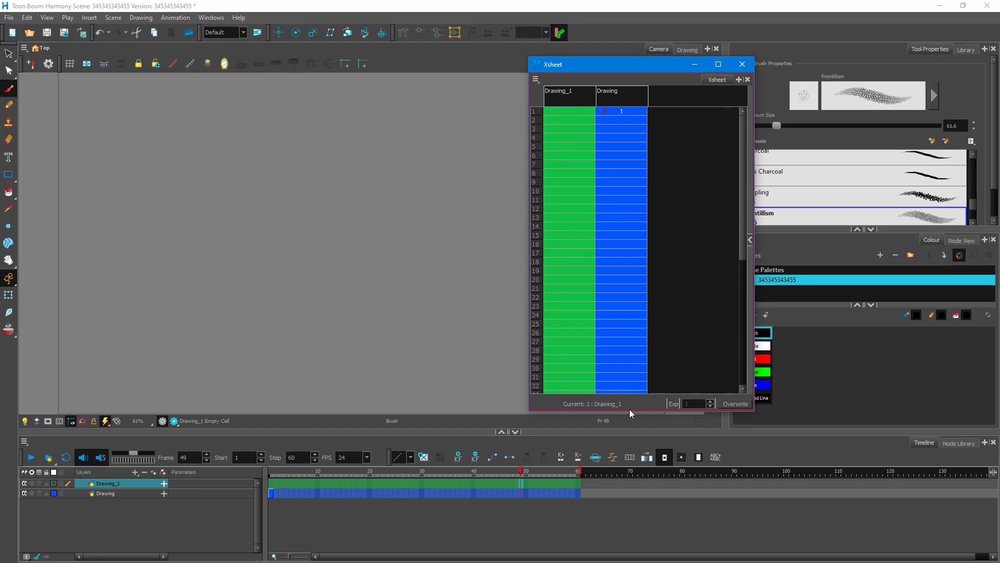
{"action": "left_click", "coordinate": [641, 156]}
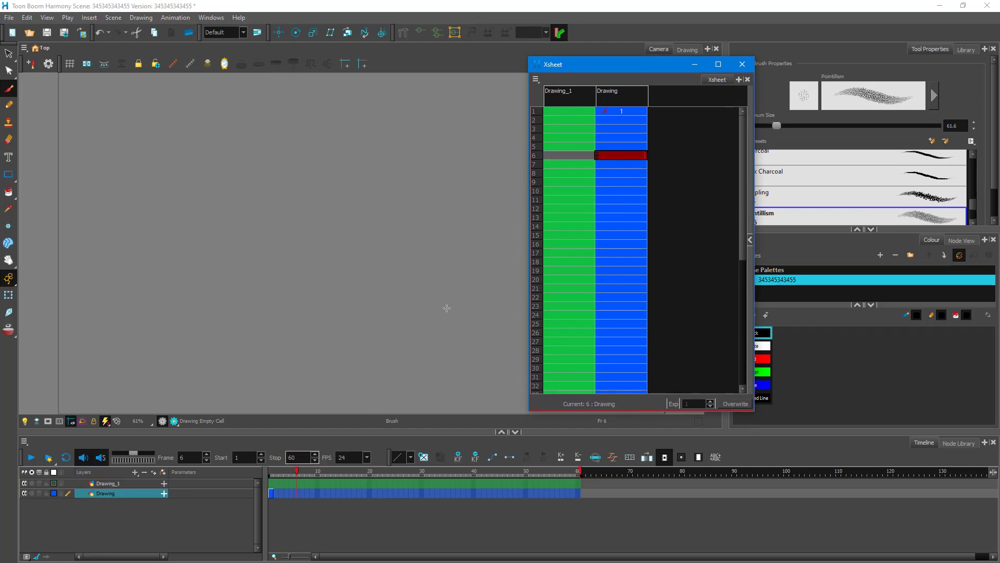
{"action": "left_click", "coordinate": [570, 182]}
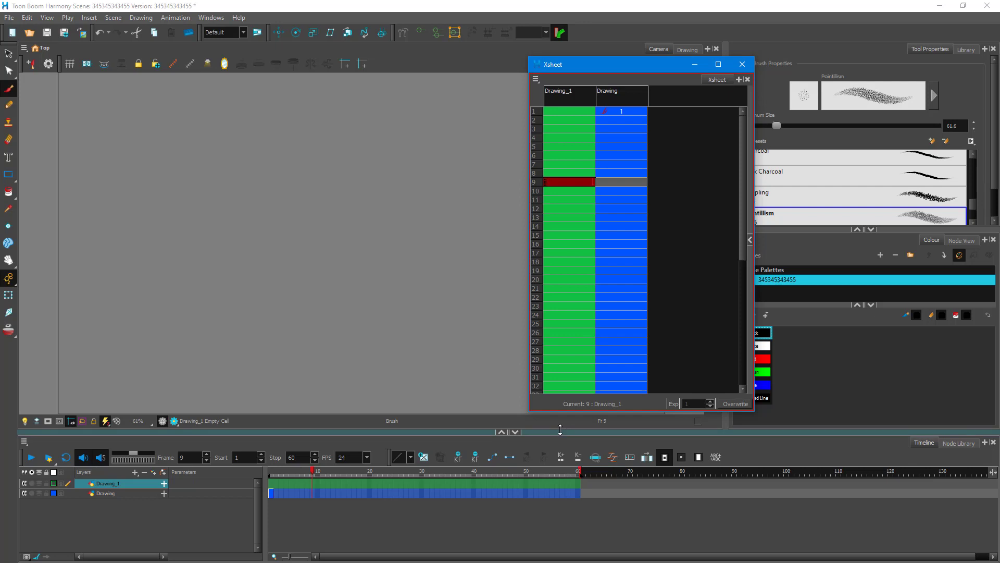
{"action": "left_click_drag", "start_coordinate": [651, 68], "coordinate": [811, 101]}
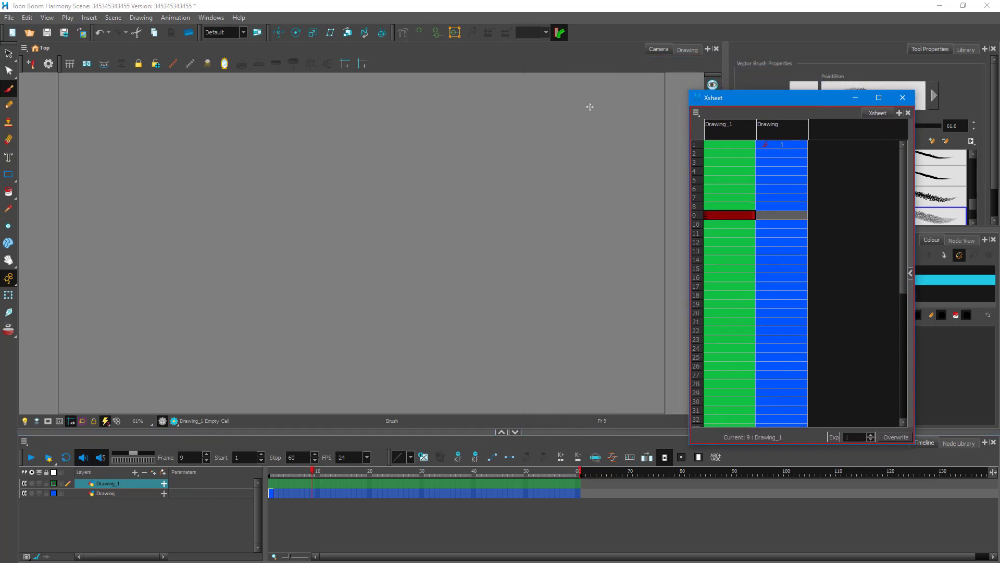
{"action": "left_click", "coordinate": [133, 7]}
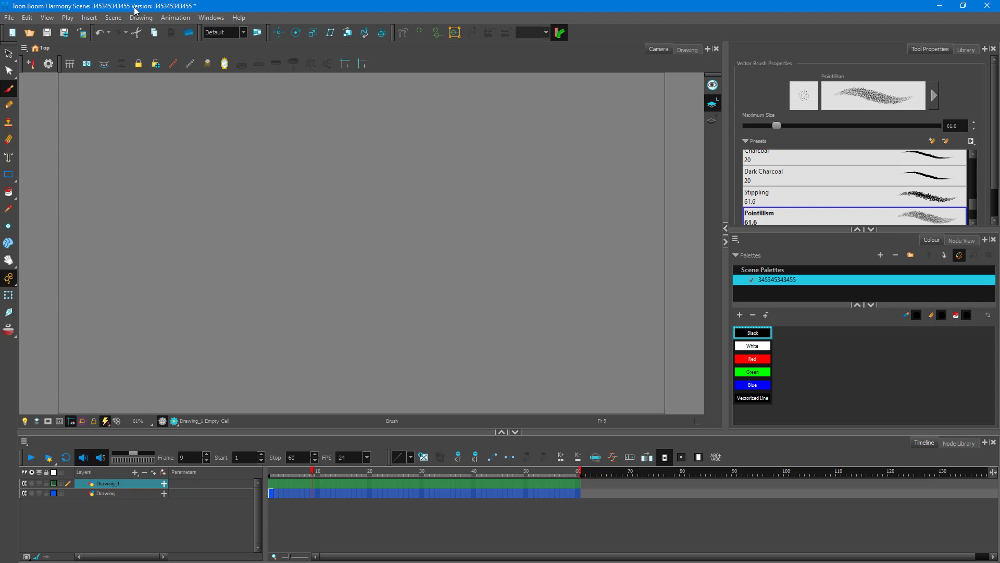
In Preferences, change the General Auto-Save Interval from 10 to 2 minutes
{"action": "left_click", "coordinate": [25, 19]}
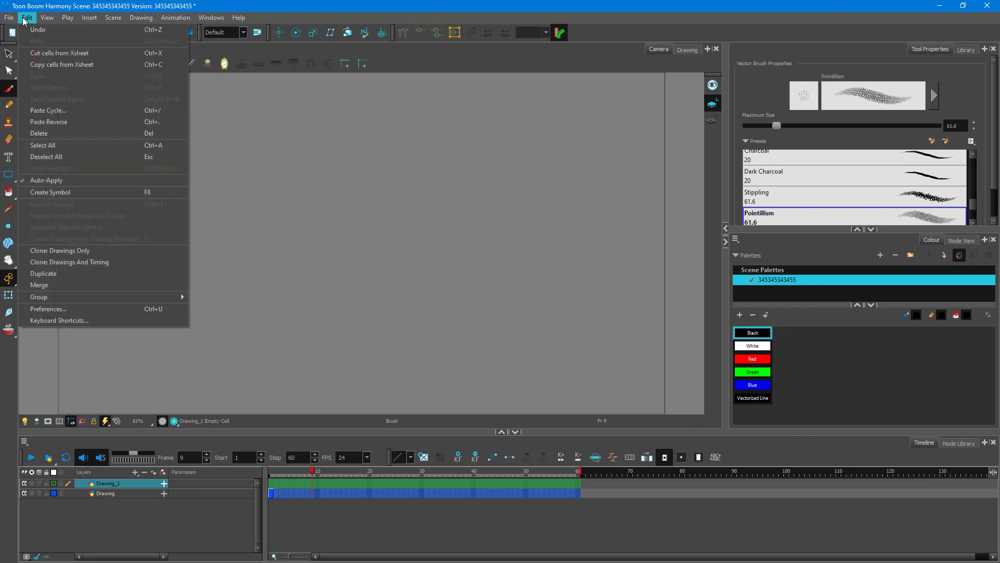
{"action": "left_click", "coordinate": [92, 308]}
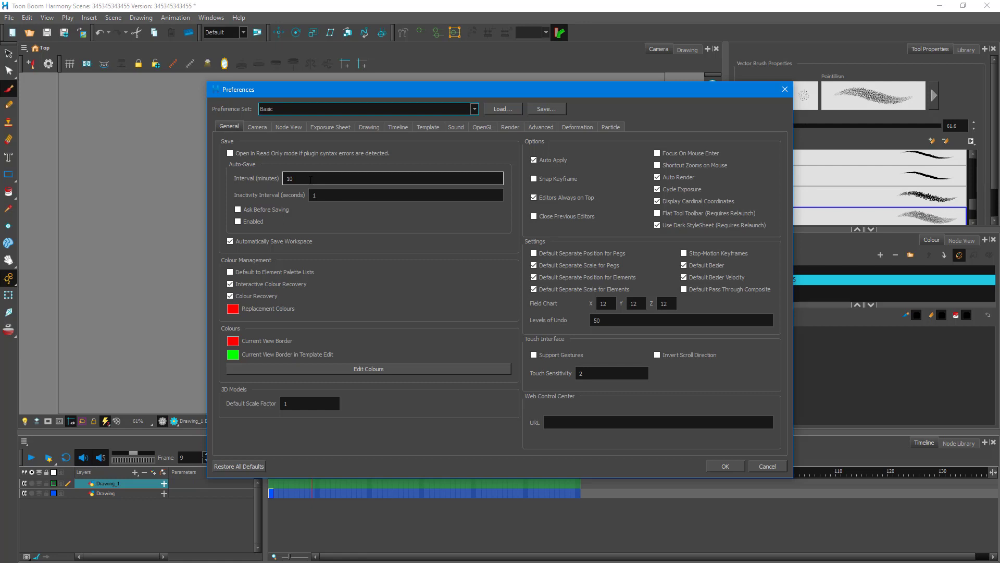
{"action": "left_click", "coordinate": [310, 178]}
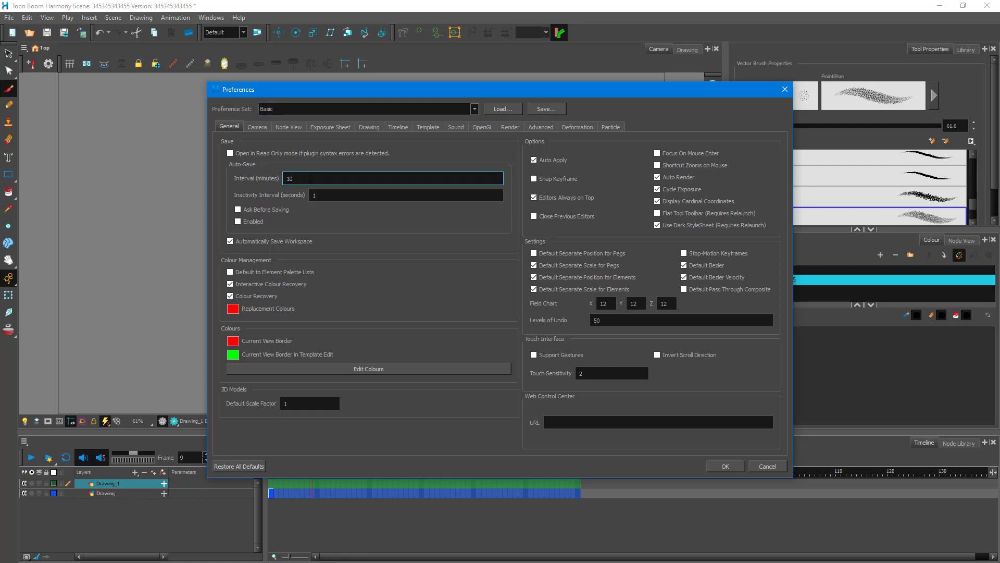
{"action": "left_click_drag", "start_coordinate": [316, 173], "coordinate": [262, 175]}
{"action": "type", "text": "1"}
{"action": "left_click_drag", "start_coordinate": [292, 178], "coordinate": [232, 178]}
{"action": "type", "text": "2"}
{"action": "left_click", "coordinate": [415, 228]}
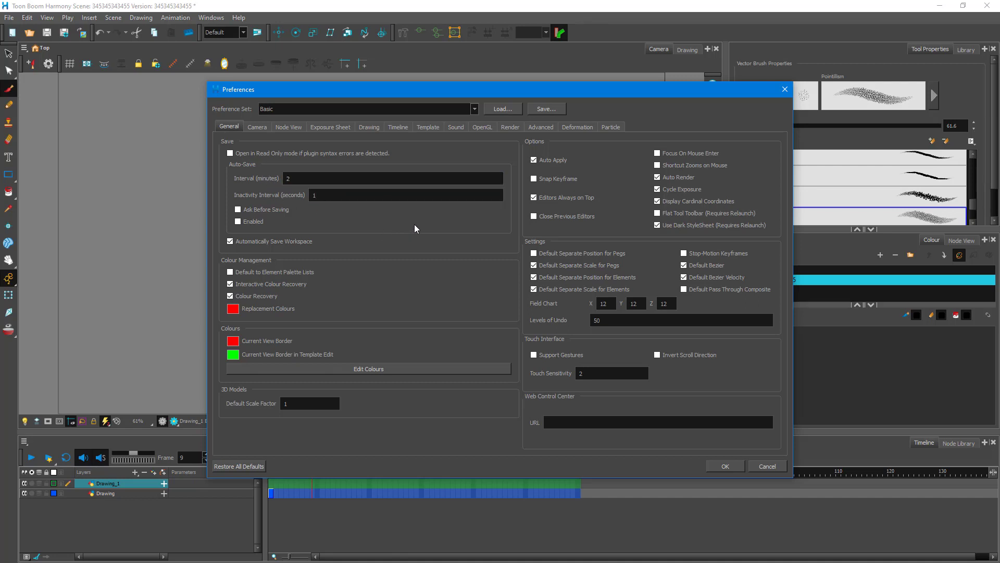
{"action": "left_click", "coordinate": [252, 127]}
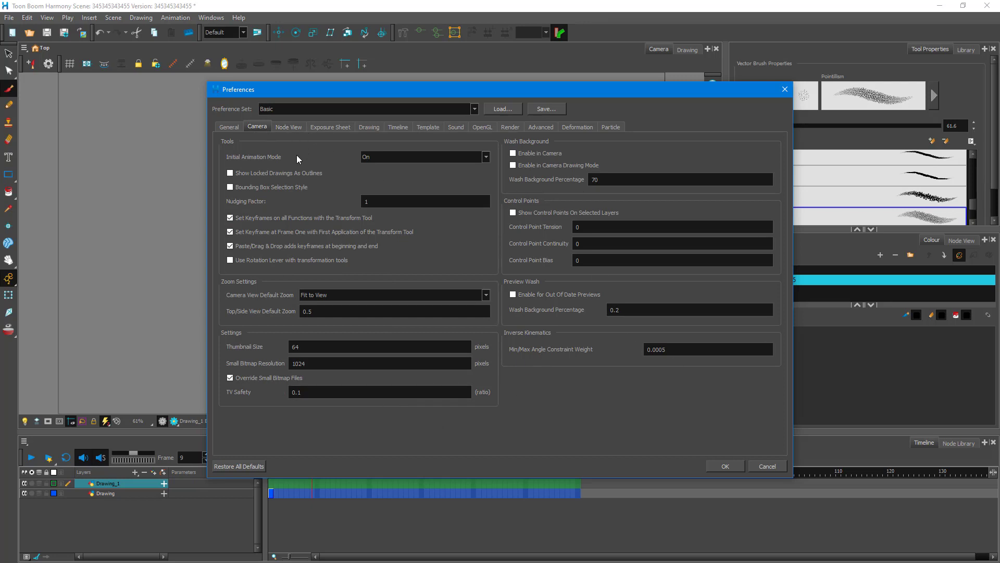
Browse the Node View and Exposure Sheet preferences, and set Light Table Opacity to 0.6
{"action": "left_click", "coordinate": [297, 126]}
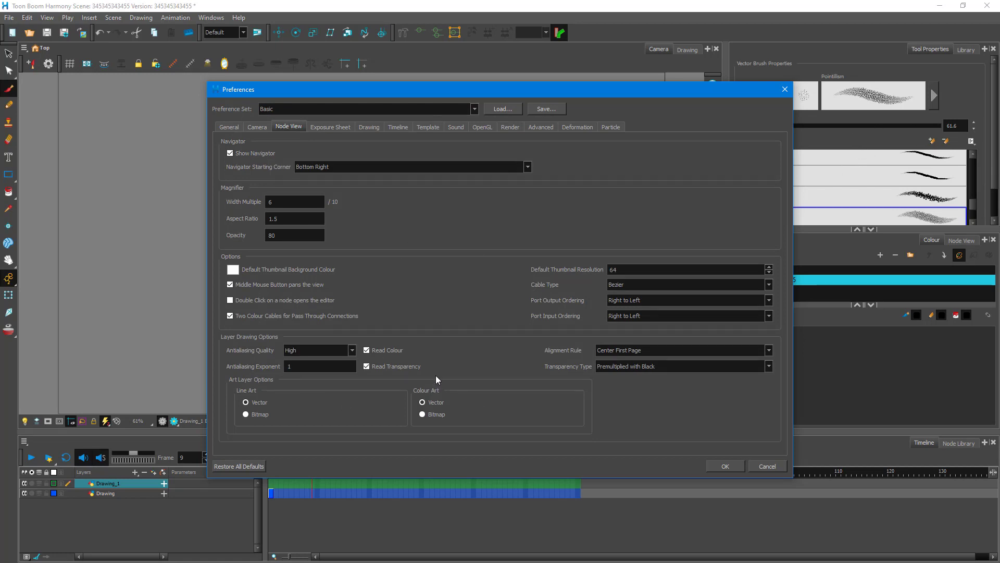
{"action": "left_click", "coordinate": [320, 130]}
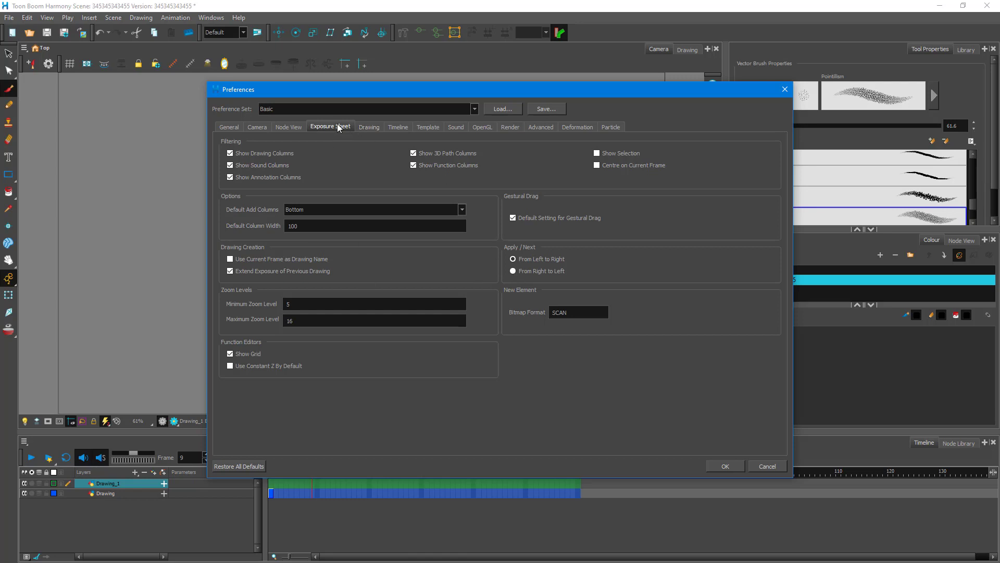
{"action": "left_click", "coordinate": [368, 127]}
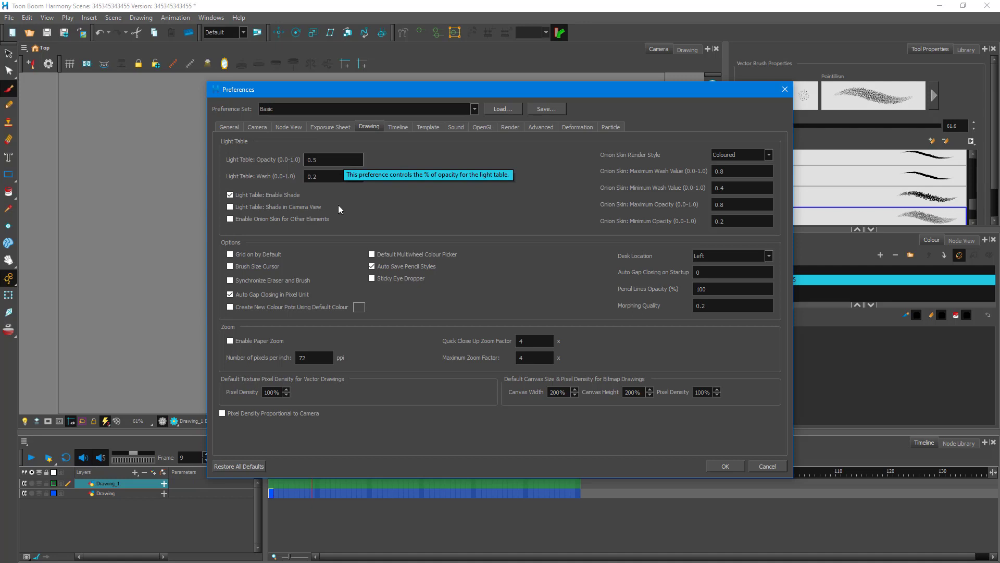
{"action": "left_click", "coordinate": [333, 163]}
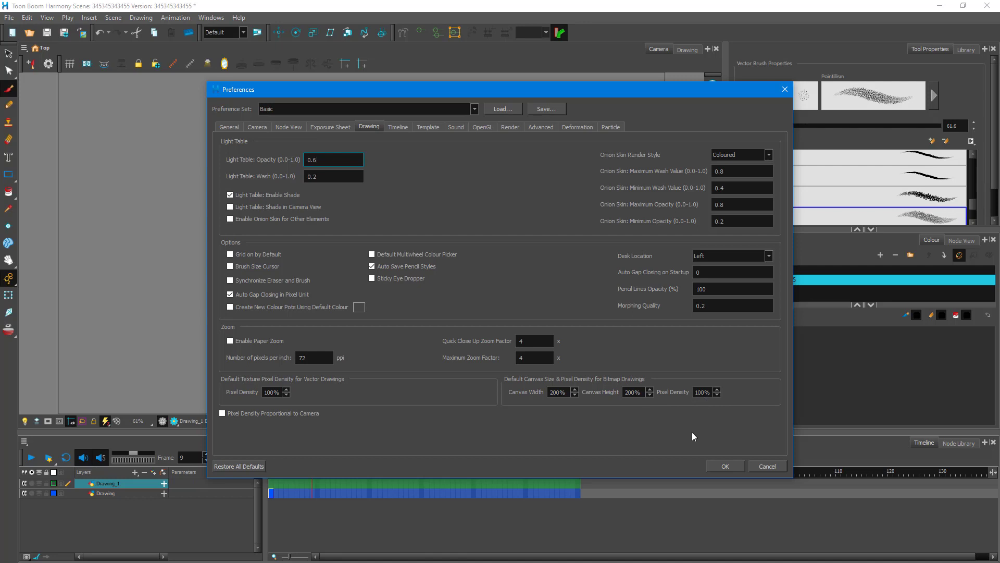
{"action": "left_click", "coordinate": [397, 127]}
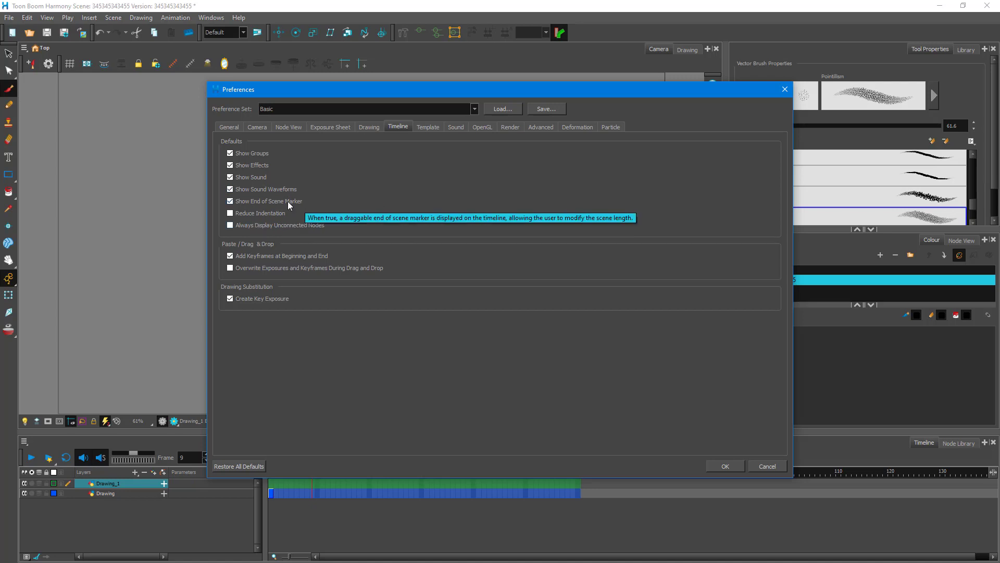
Uncheck Show Sound in Timeline preferences, then browse the Template, Sound and OpenGL settings
{"action": "left_click", "coordinate": [263, 176]}
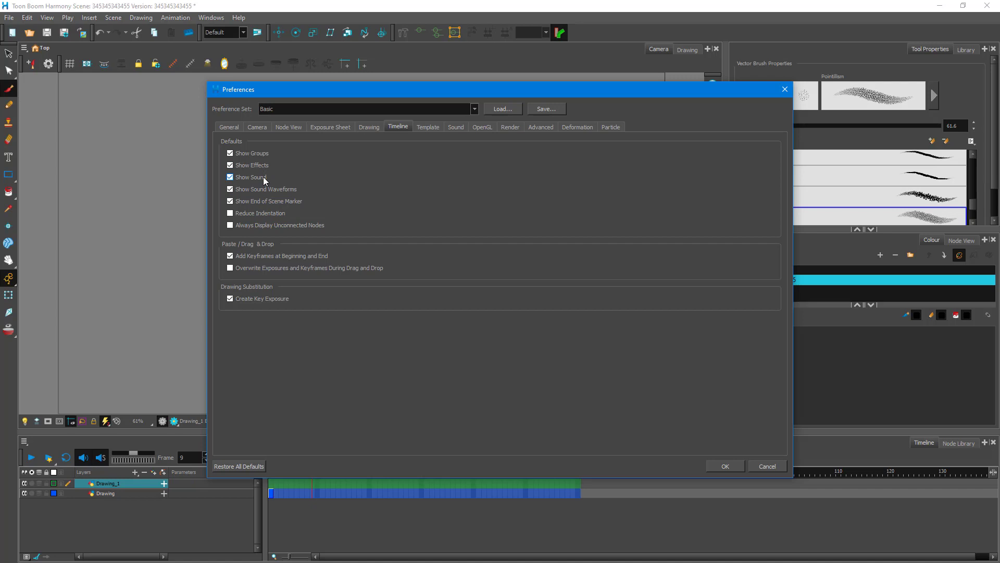
{"action": "left_click", "coordinate": [425, 127]}
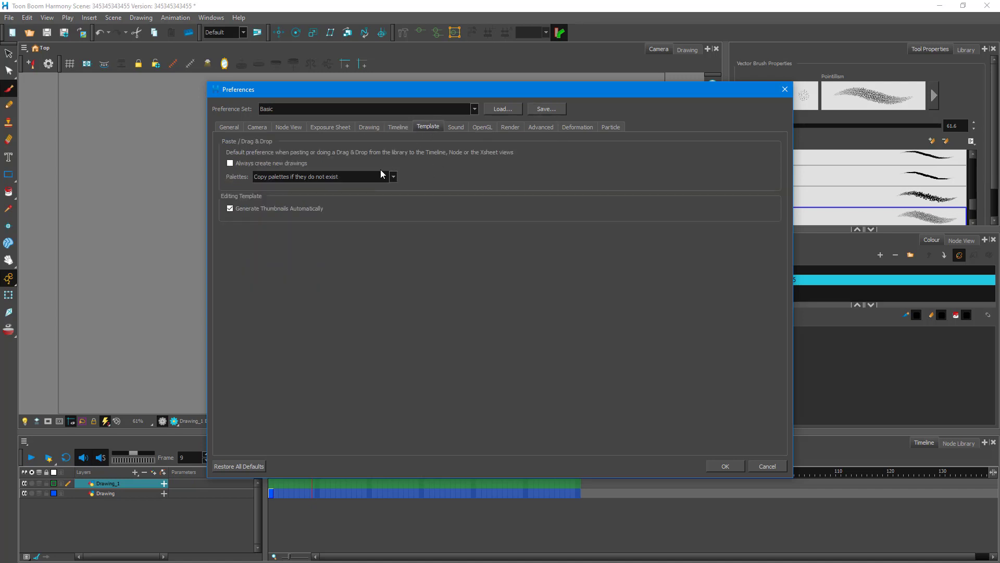
{"action": "left_click", "coordinate": [454, 127]}
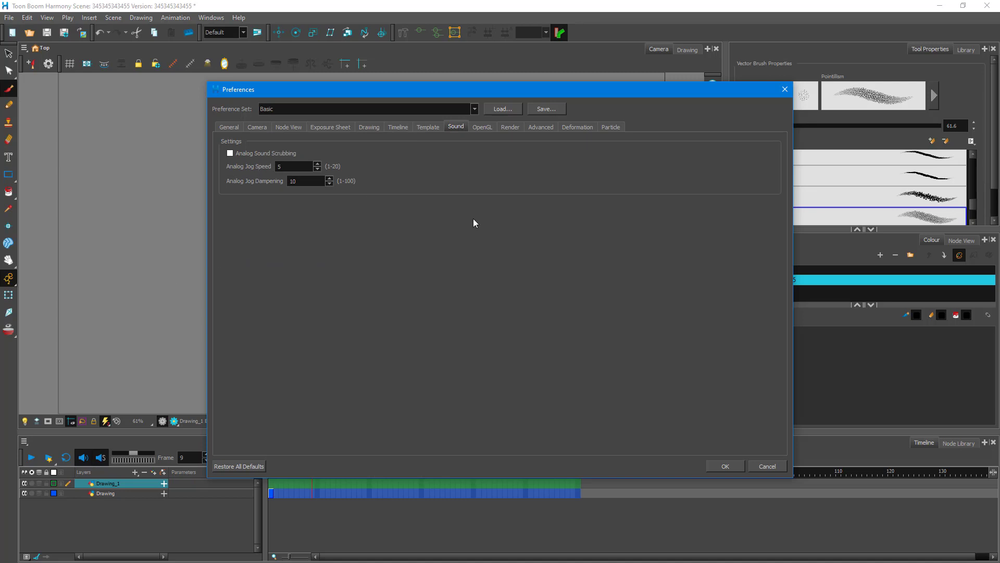
{"action": "left_click", "coordinate": [483, 127]}
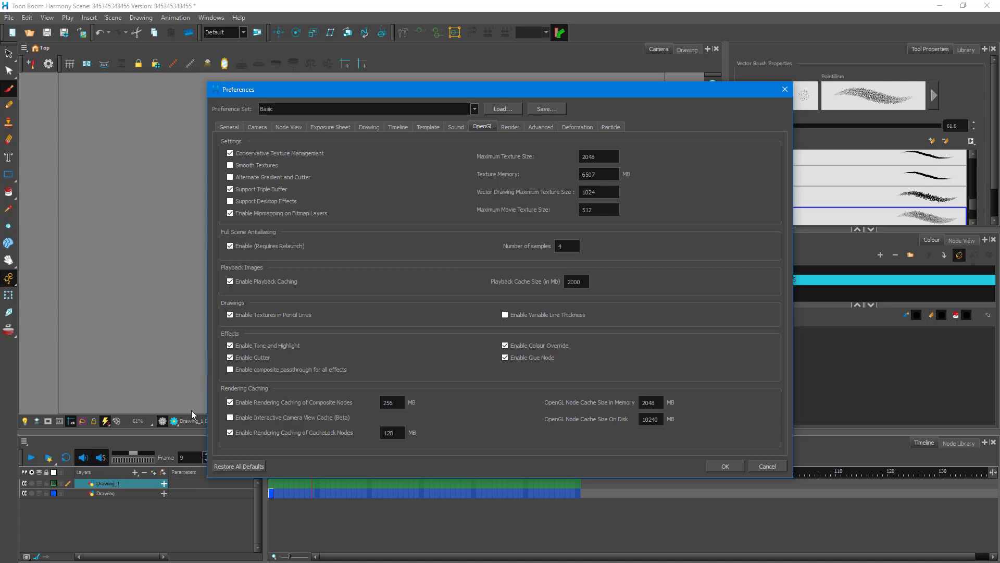
{"action": "left_click_drag", "start_coordinate": [403, 94], "coordinate": [334, 94]}
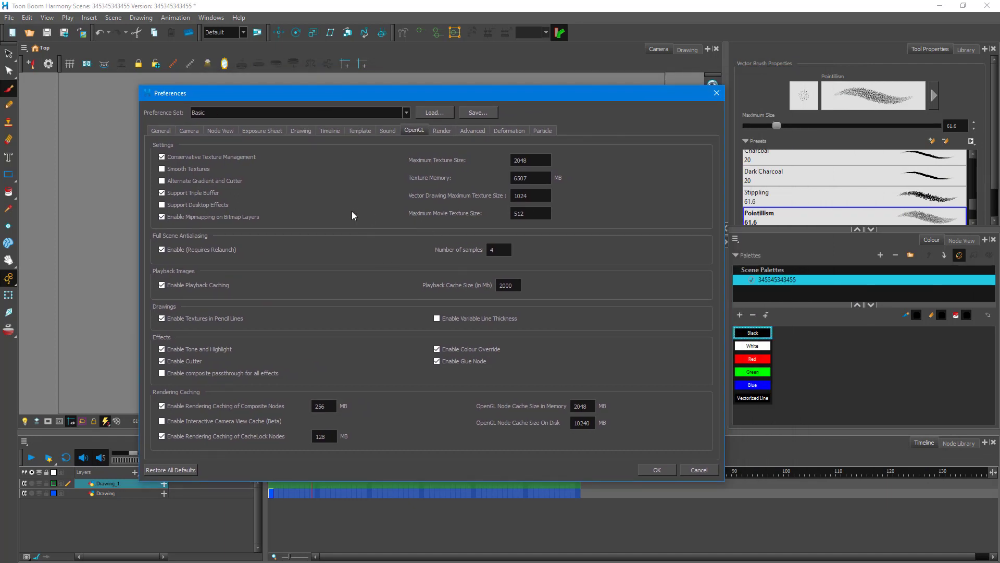
{"action": "left_click", "coordinate": [537, 159]}
{"action": "left_click", "coordinate": [546, 191]}
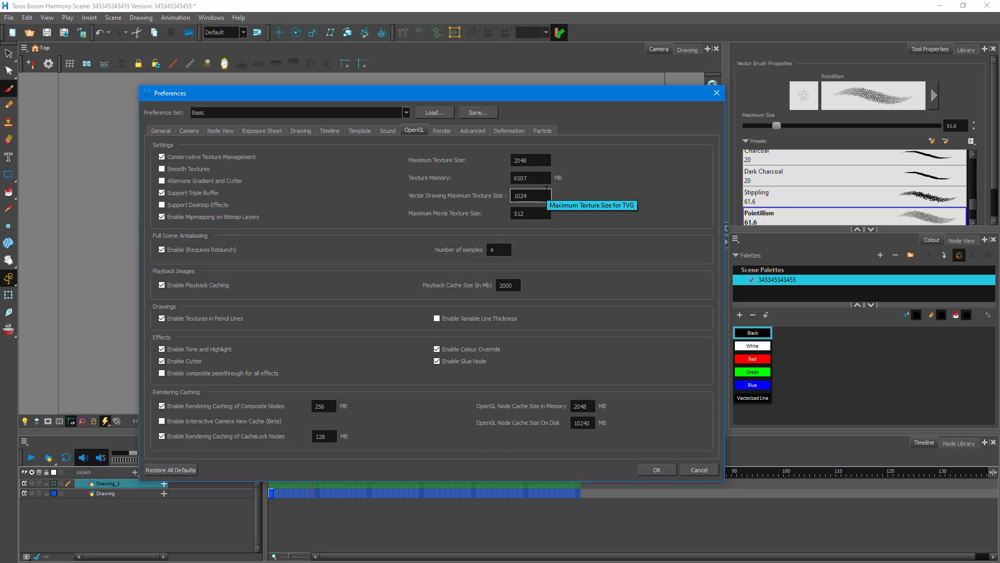
{"action": "left_click", "coordinate": [449, 132]}
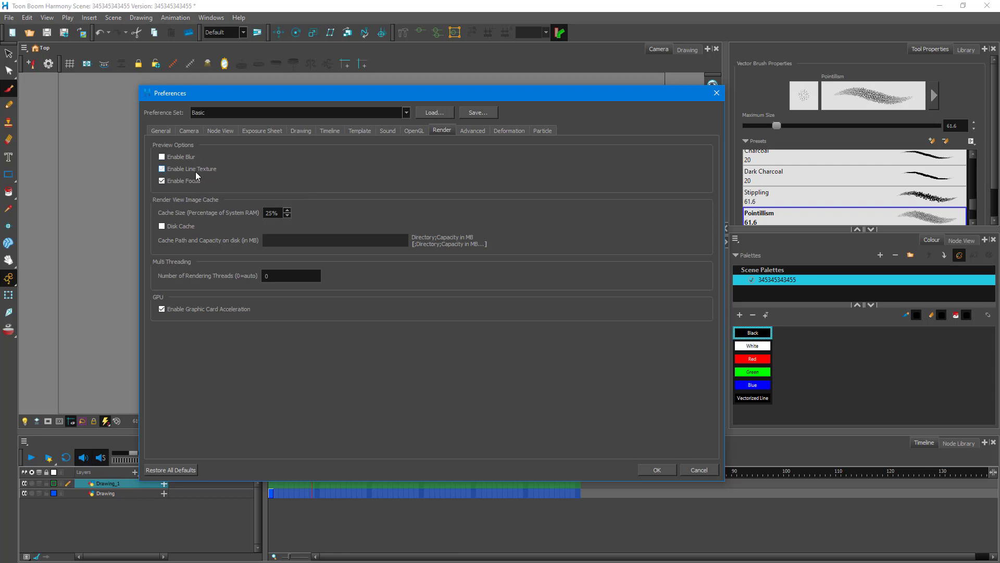
Toggle Enable Focus off and back on, then browse the Advanced and Deformation preferences
{"action": "left_click", "coordinate": [197, 180]}
{"action": "left_click", "coordinate": [196, 179]}
{"action": "left_click", "coordinate": [478, 135]}
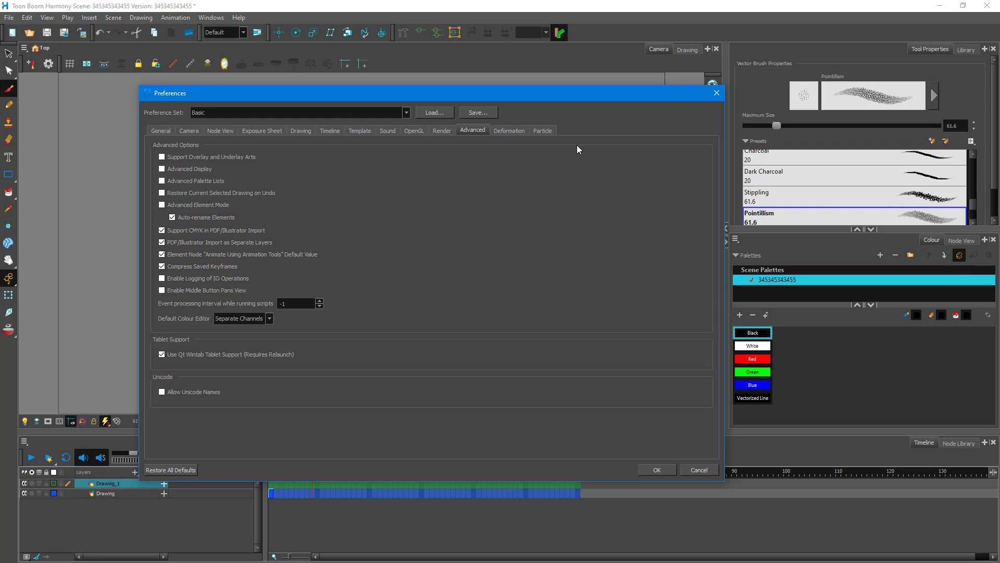
{"action": "left_click", "coordinate": [521, 131]}
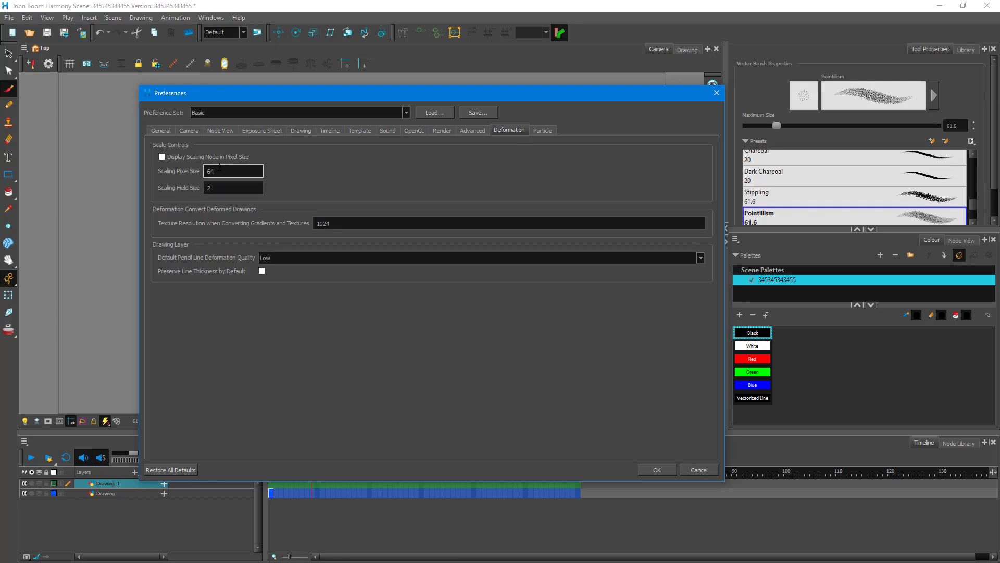
Uncheck Always Show Particles as Dots on the Particle tab, then return to General
{"action": "left_click", "coordinate": [555, 136]}
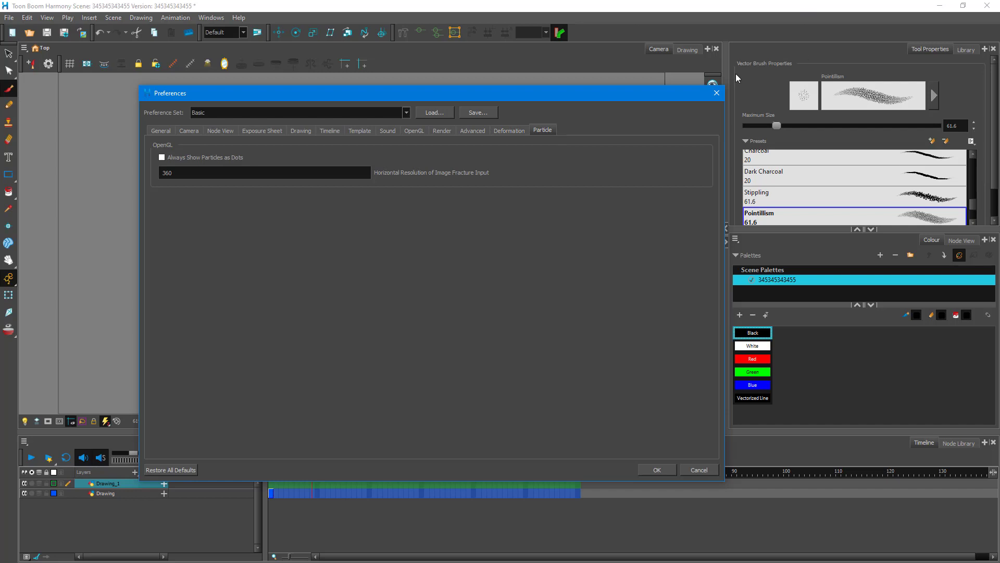
{"action": "left_click_drag", "start_coordinate": [248, 175], "coordinate": [130, 171]}
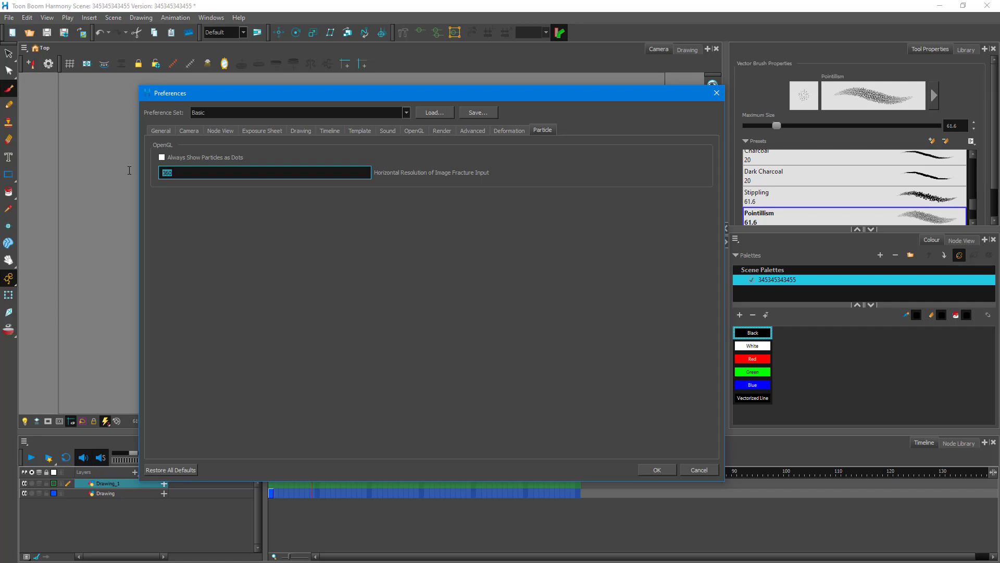
{"action": "left_click", "coordinate": [210, 197]}
{"action": "left_click", "coordinate": [216, 173]}
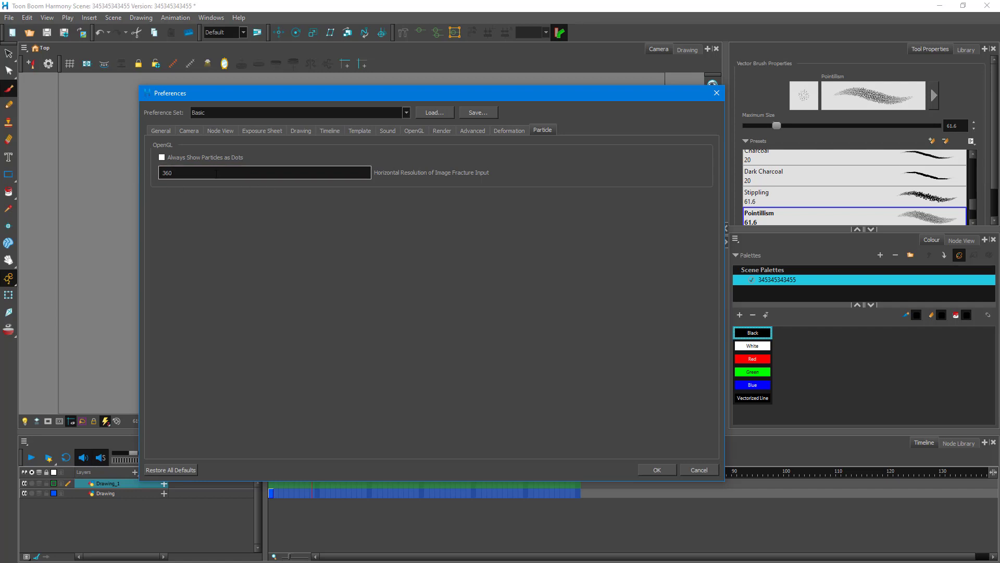
{"action": "left_click", "coordinate": [178, 158]}
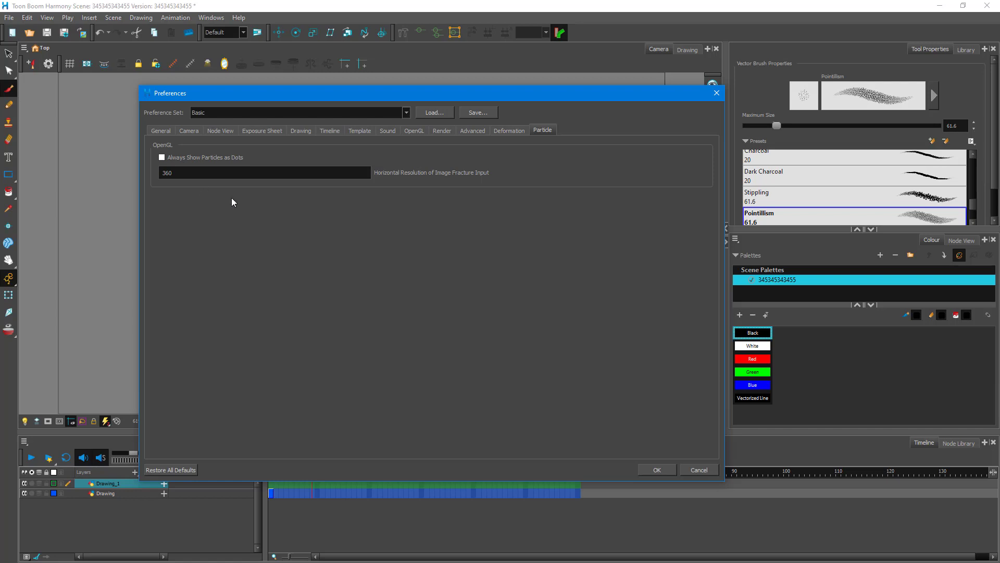
{"action": "left_click", "coordinate": [162, 132]}
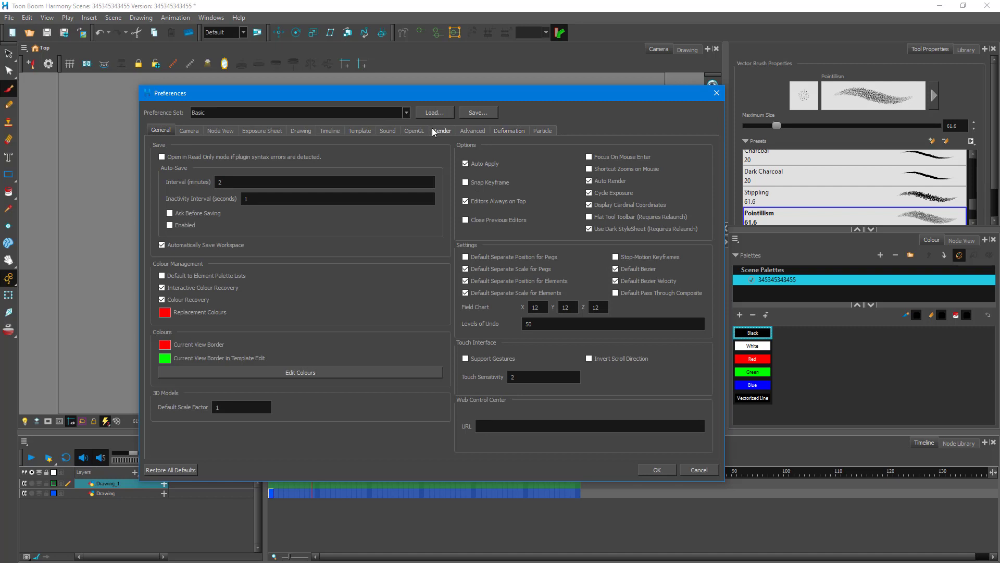
Switch the Preference Set to Compositing, then Cutout Animation, then back to Basic
{"action": "left_click", "coordinate": [408, 113]}
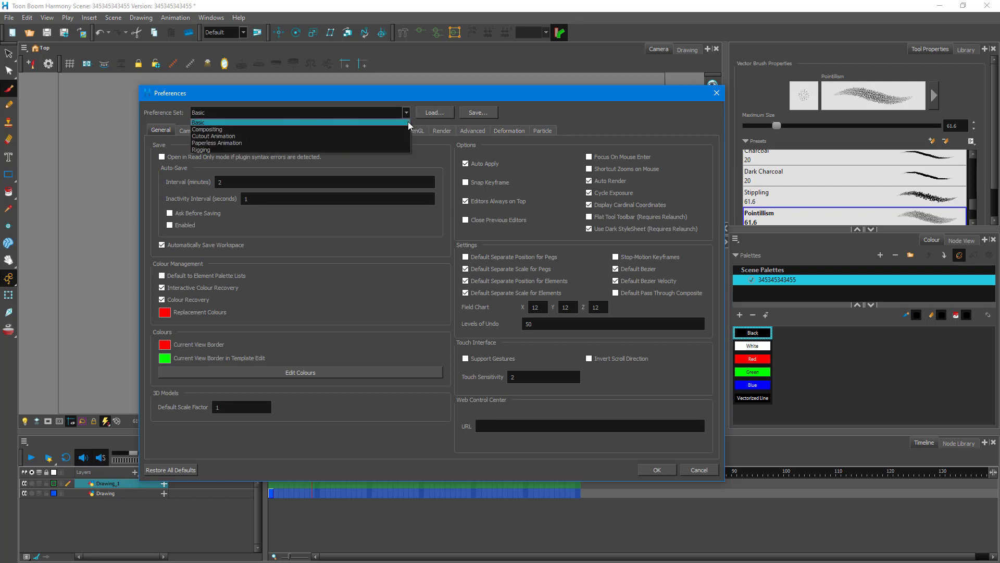
{"action": "left_click", "coordinate": [386, 131]}
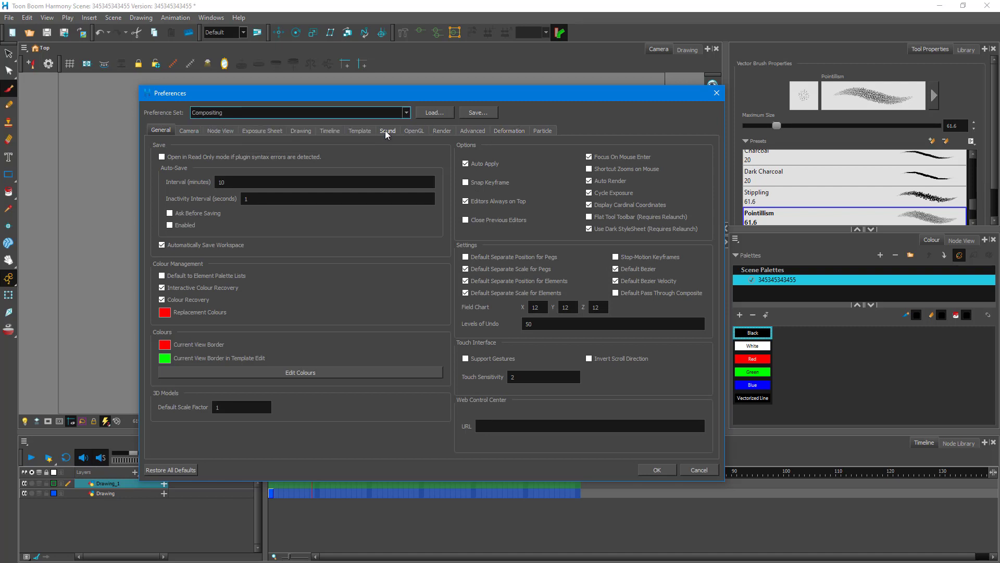
{"action": "left_click", "coordinate": [263, 131]}
{"action": "left_click", "coordinate": [161, 130]}
{"action": "left_click", "coordinate": [408, 112]}
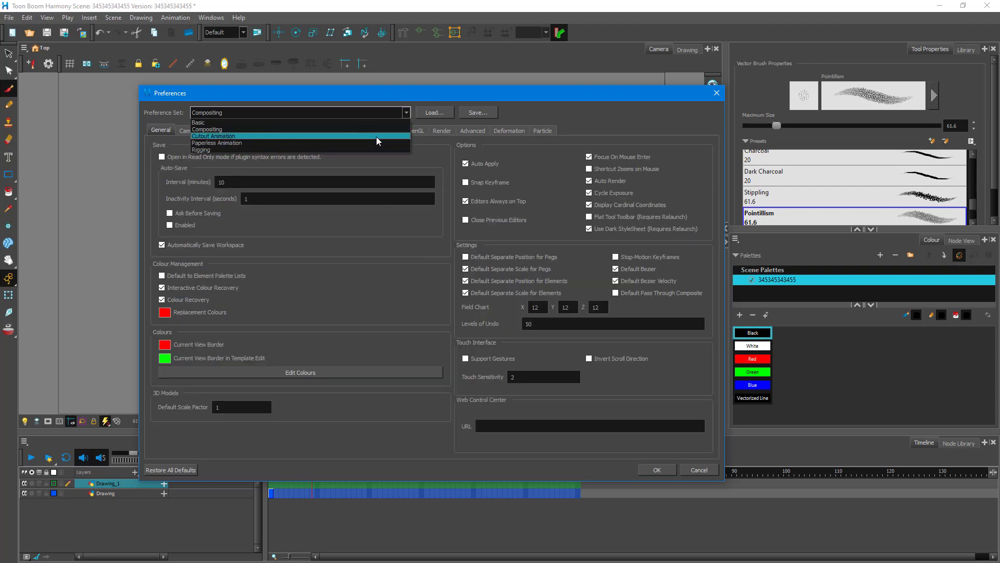
{"action": "left_click", "coordinate": [376, 137]}
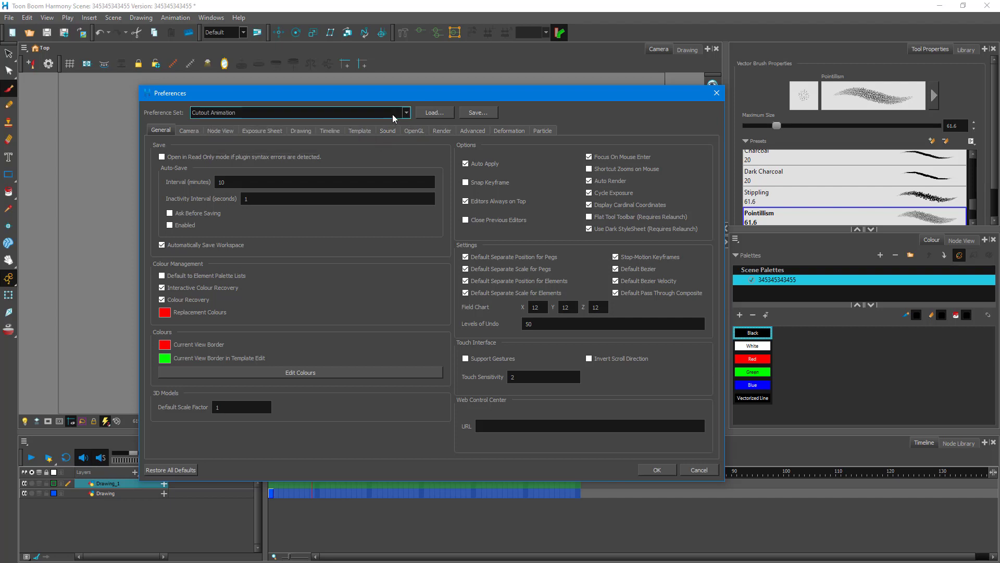
{"action": "left_click", "coordinate": [395, 116]}
{"action": "left_click", "coordinate": [348, 123]}
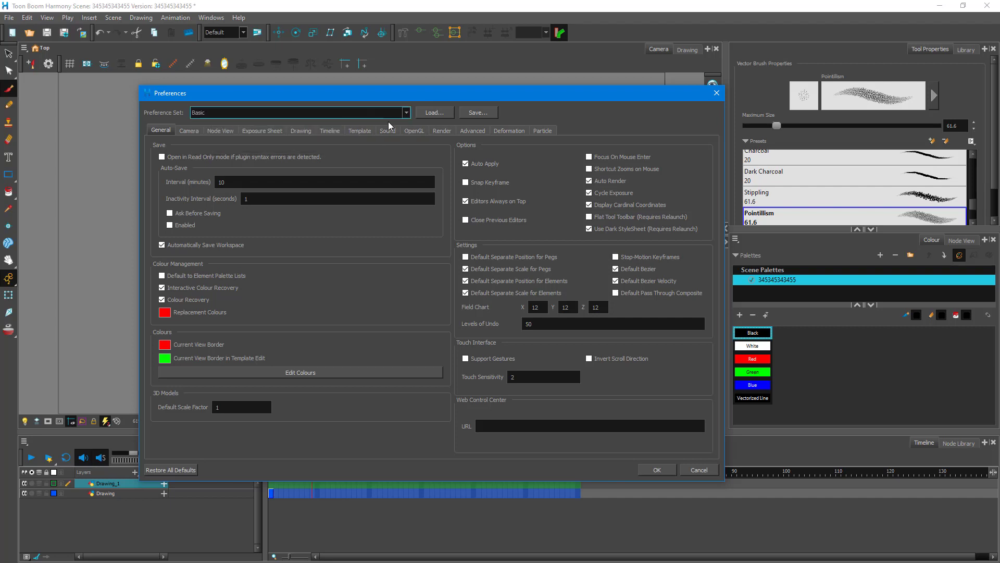
Export the Basic preference set as ghjghj.xml
{"action": "left_click", "coordinate": [475, 113]}
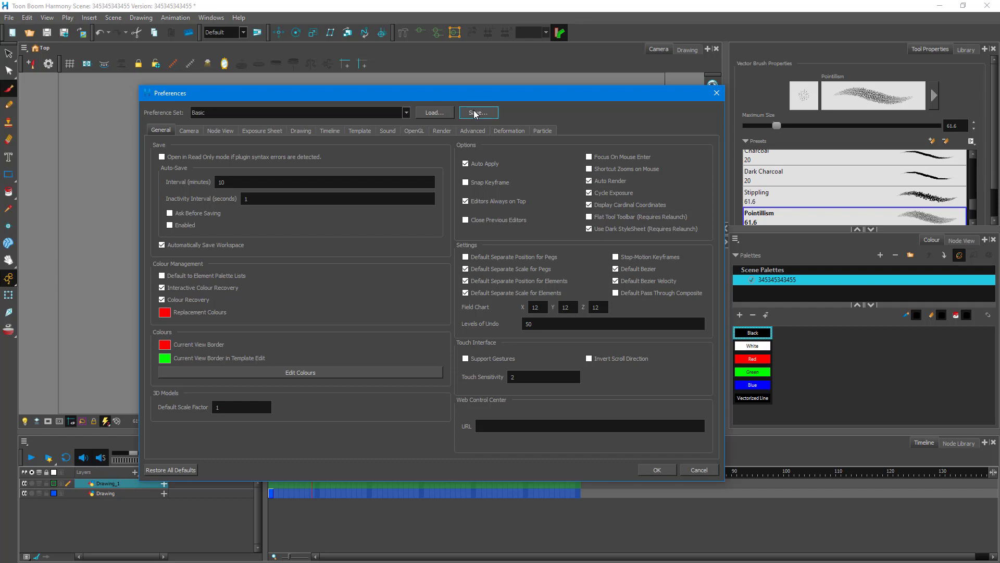
{"action": "type", "text": "ghjghj"}
{"action": "left_click", "coordinate": [550, 365]}
Start loading ghjghj.xml but cancel, then close the Preferences dialog
{"action": "left_click", "coordinate": [407, 113]}
{"action": "left_click", "coordinate": [406, 113]}
{"action": "left_click", "coordinate": [434, 112]}
{"action": "scroll", "coordinate": [461, 307], "scroll_direction": "down", "scroll_amount": 1}
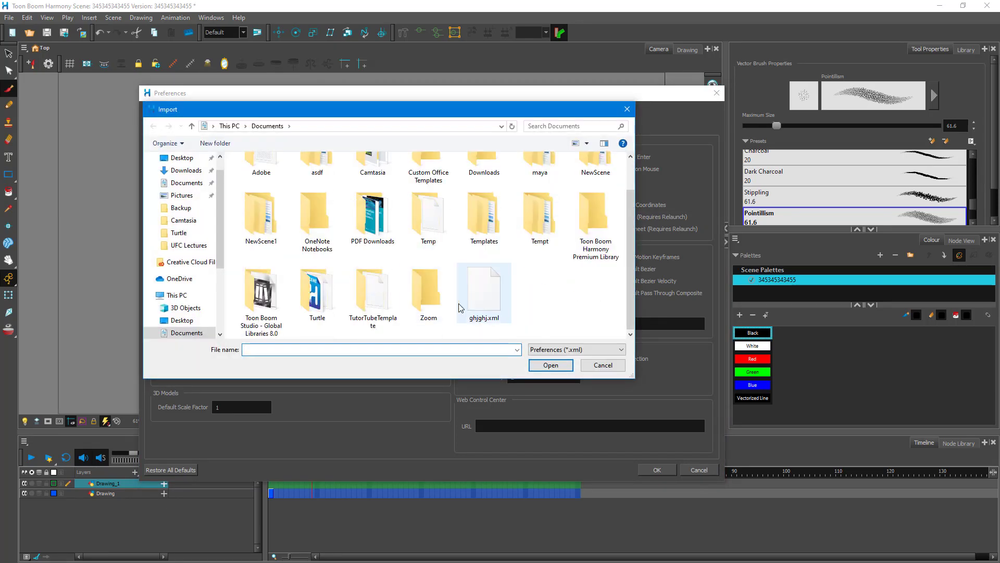
{"action": "left_click", "coordinate": [503, 307]}
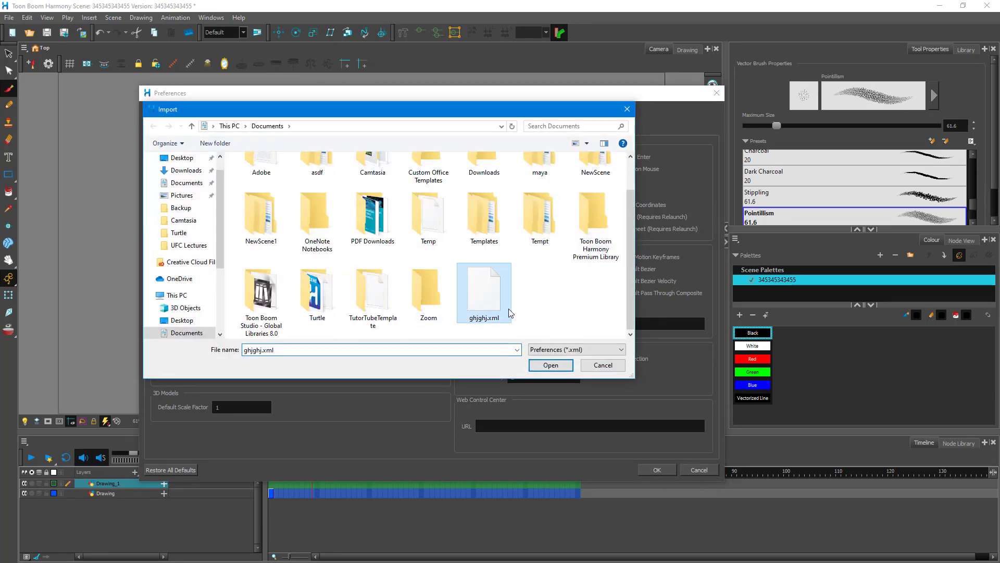
{"action": "left_click", "coordinate": [602, 365]}
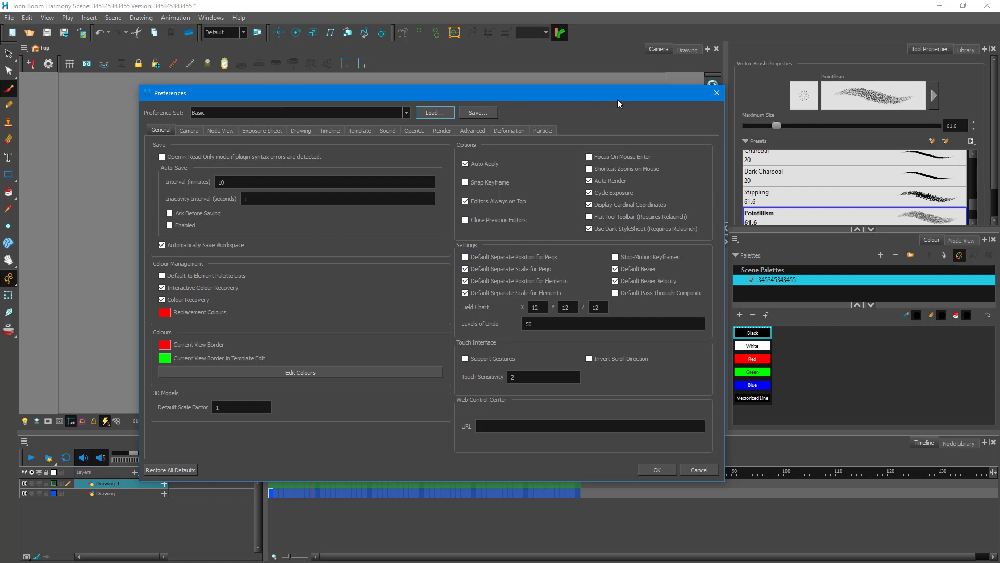
{"action": "left_click", "coordinate": [716, 94]}
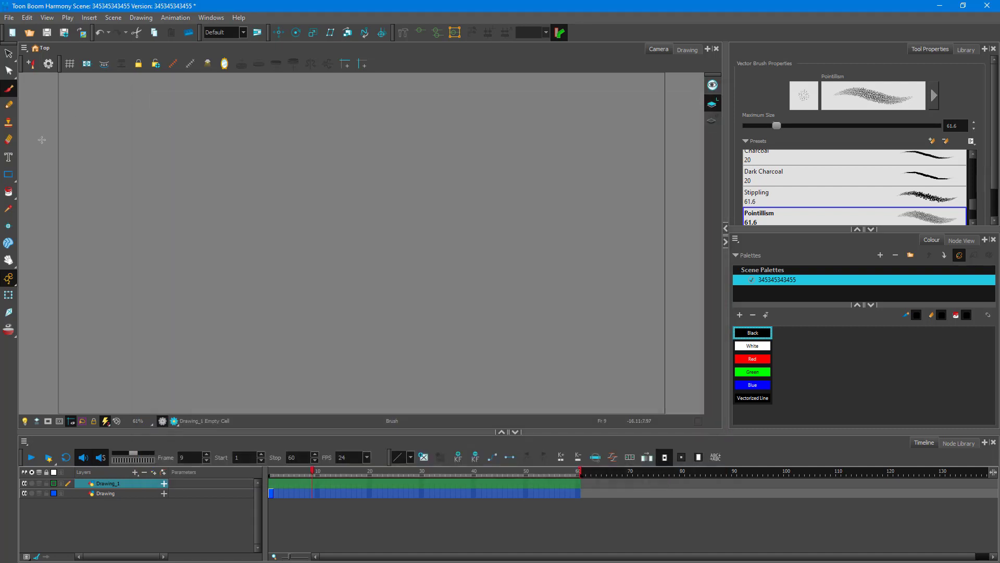
{"action": "left_click", "coordinate": [34, 18]}
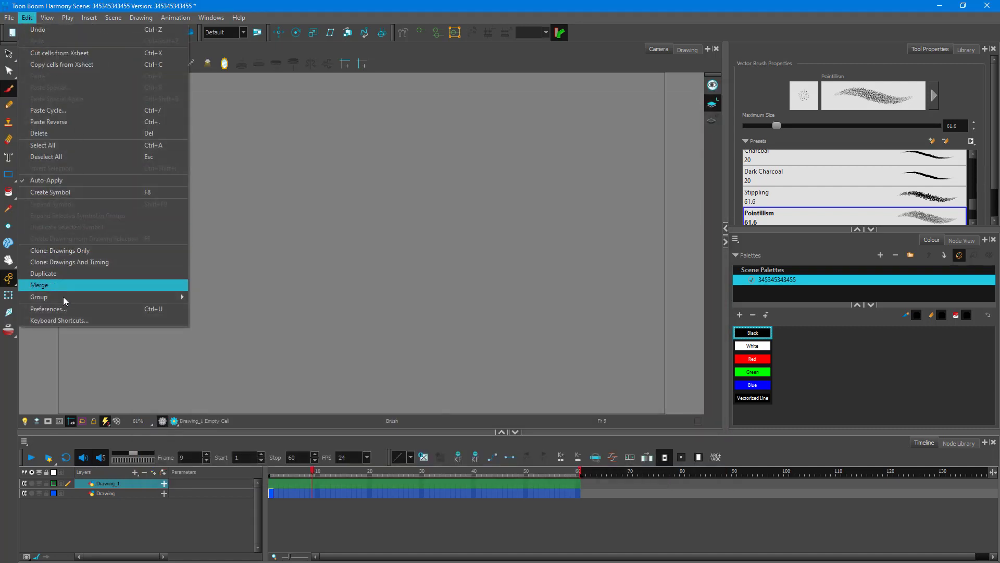
{"action": "left_click", "coordinate": [67, 320]}
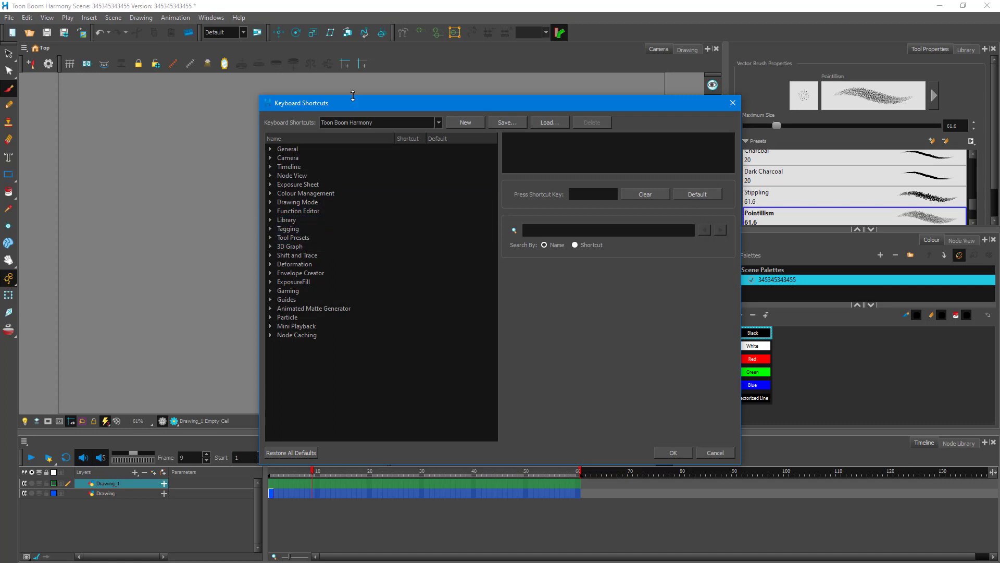
{"action": "left_click", "coordinate": [439, 122]}
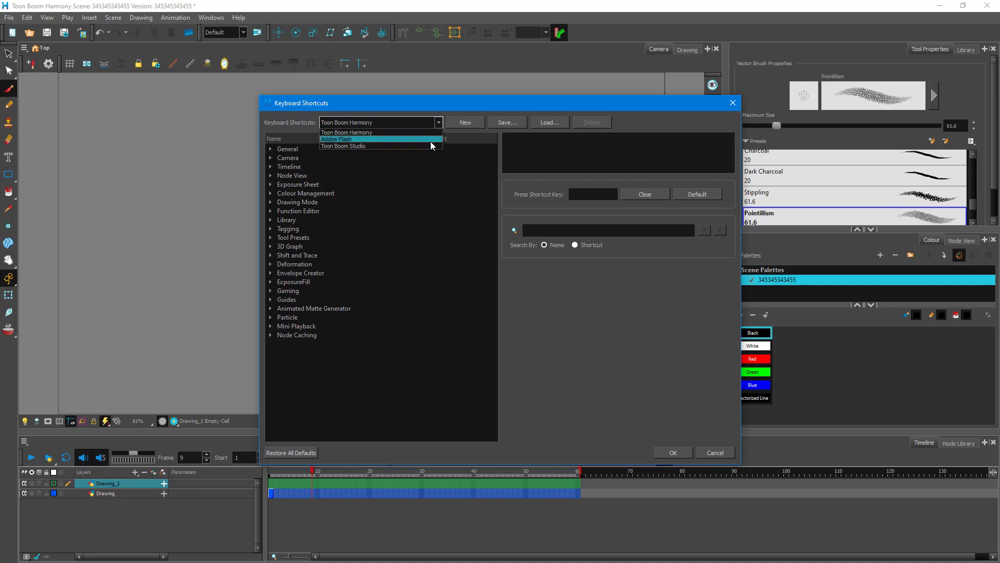
{"action": "left_click", "coordinate": [430, 141]}
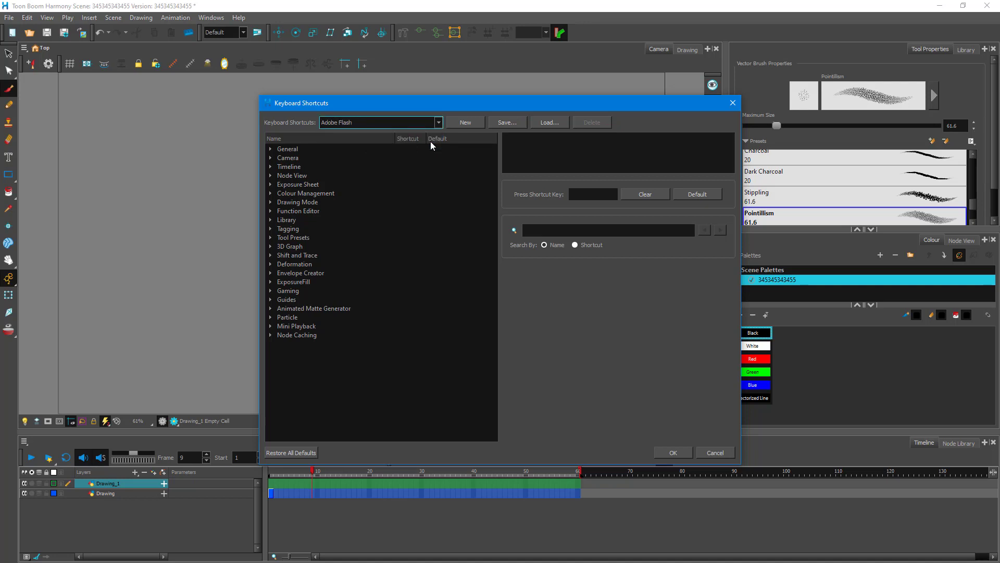
{"action": "left_click", "coordinate": [437, 124]}
{"action": "left_click", "coordinate": [416, 144]}
{"action": "left_click", "coordinate": [439, 125]}
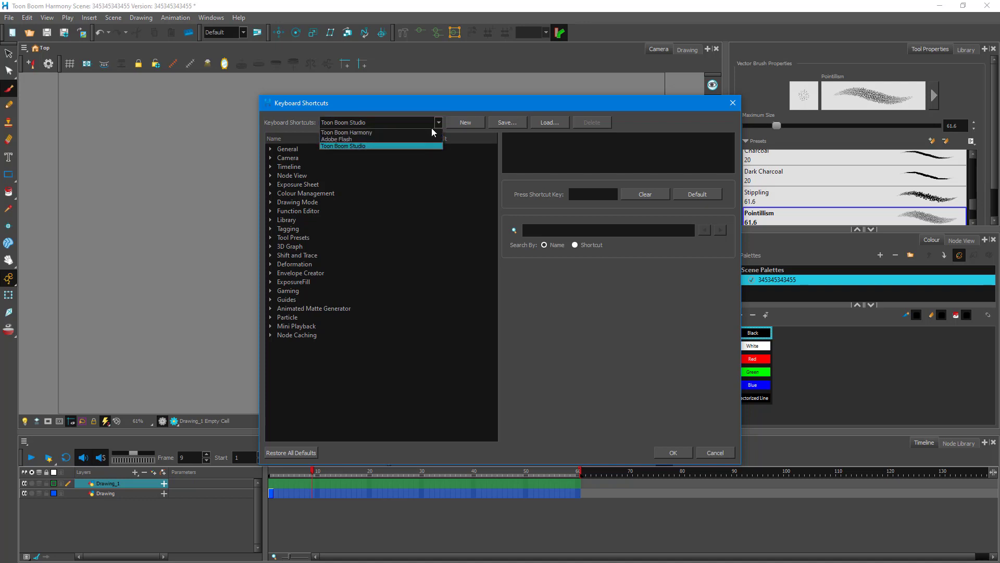
{"action": "left_click", "coordinate": [425, 134]}
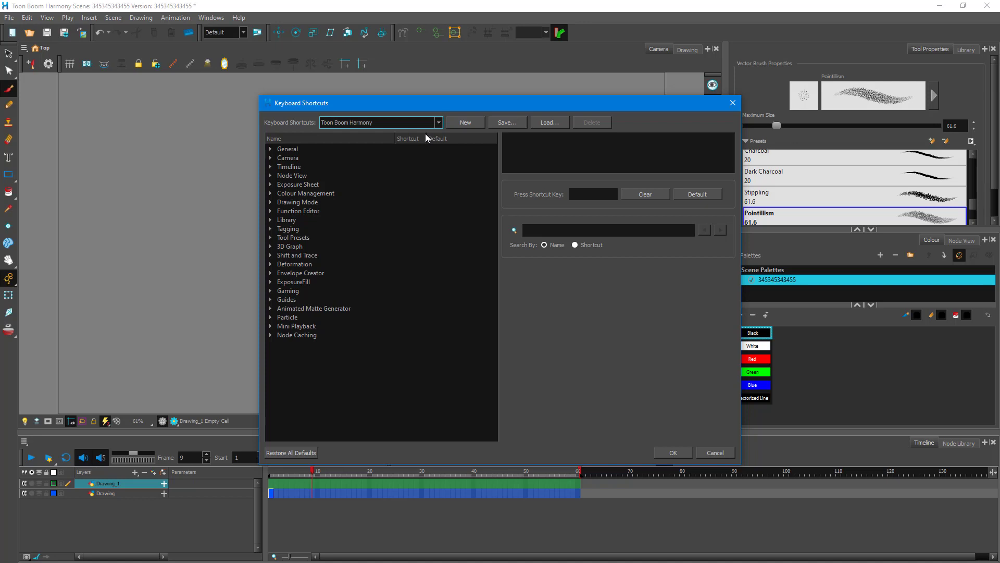
{"action": "left_click", "coordinate": [395, 158]}
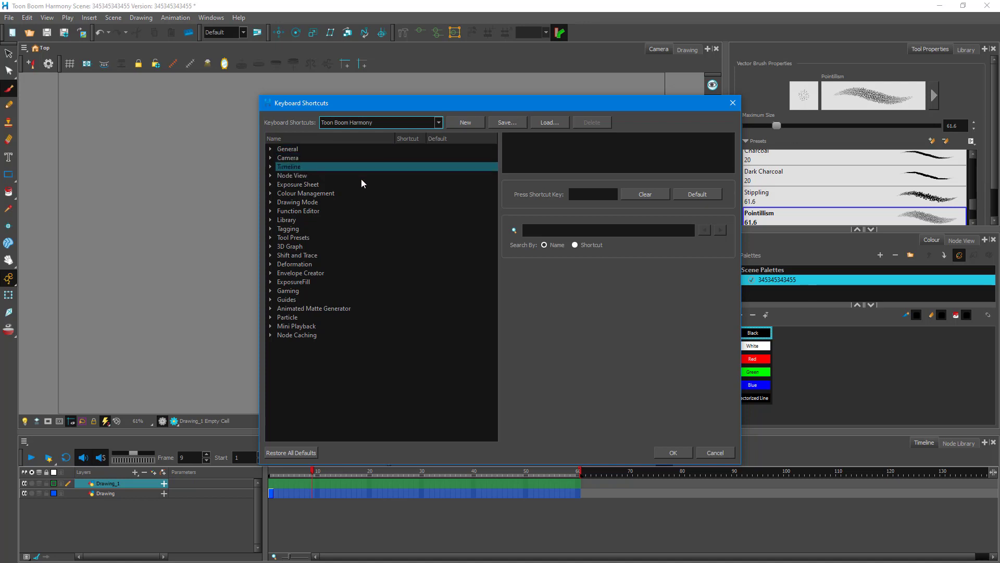
Expand the General and Camera shortcut categories in Keyboard Shortcuts
{"action": "left_click", "coordinate": [271, 149]}
{"action": "left_click", "coordinate": [325, 184]}
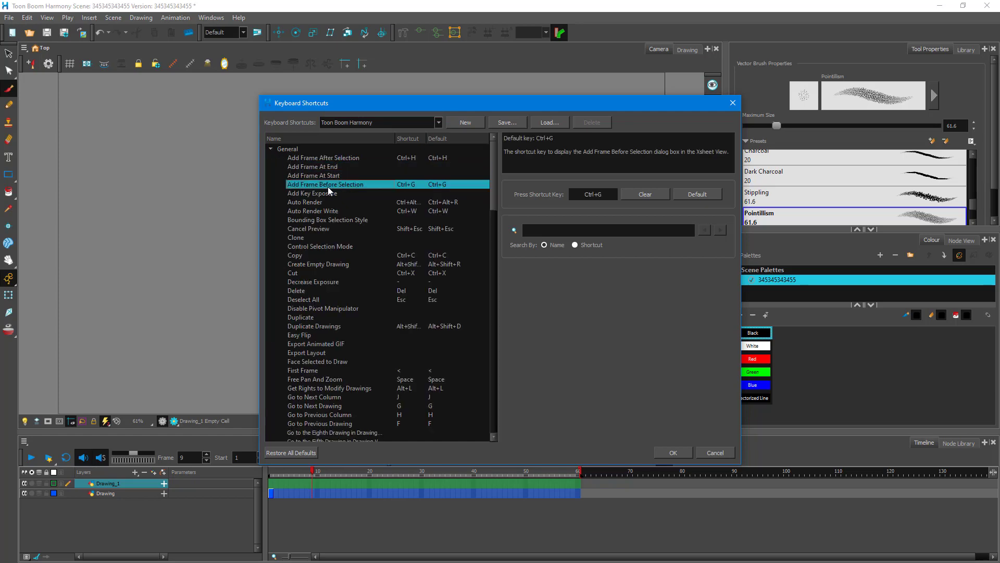
{"action": "scroll", "coordinate": [327, 186], "scroll_direction": "down", "scroll_amount": 20}
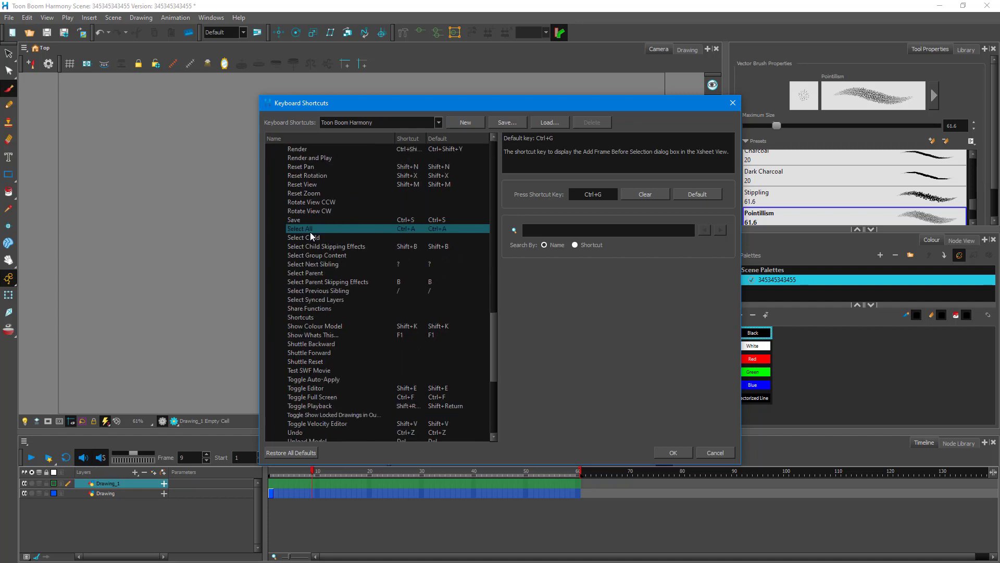
{"action": "left_click", "coordinate": [270, 255]}
{"action": "scroll", "coordinate": [276, 260], "scroll_direction": "down", "scroll_amount": 15}
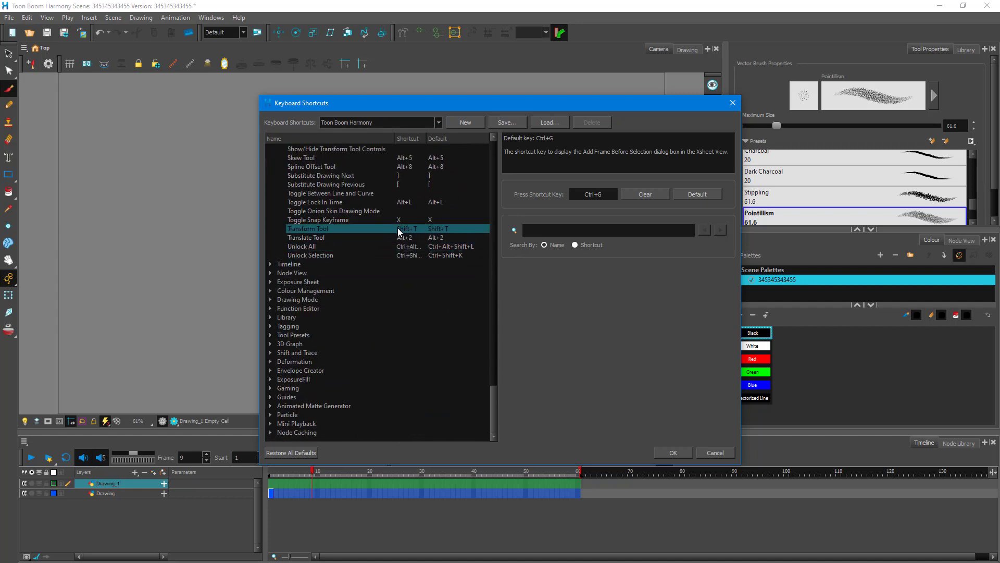
Try M, Q and H as Translate Tool shortcuts, then restore its default Alt+2
{"action": "left_click", "coordinate": [404, 238]}
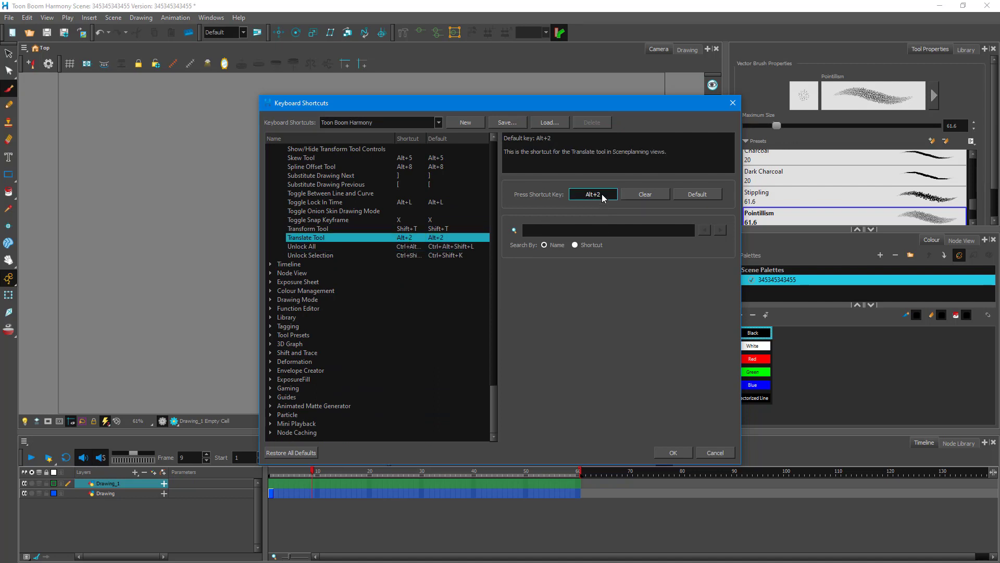
{"action": "key", "text": "m"}
{"action": "left_click", "coordinate": [648, 198]}
{"action": "key", "text": "q"}
{"action": "left_click", "coordinate": [578, 308]}
{"action": "key", "text": "h"}
{"action": "left_click", "coordinate": [560, 309]}
{"action": "key", "text": "m"}
{"action": "left_click", "coordinate": [686, 194]}
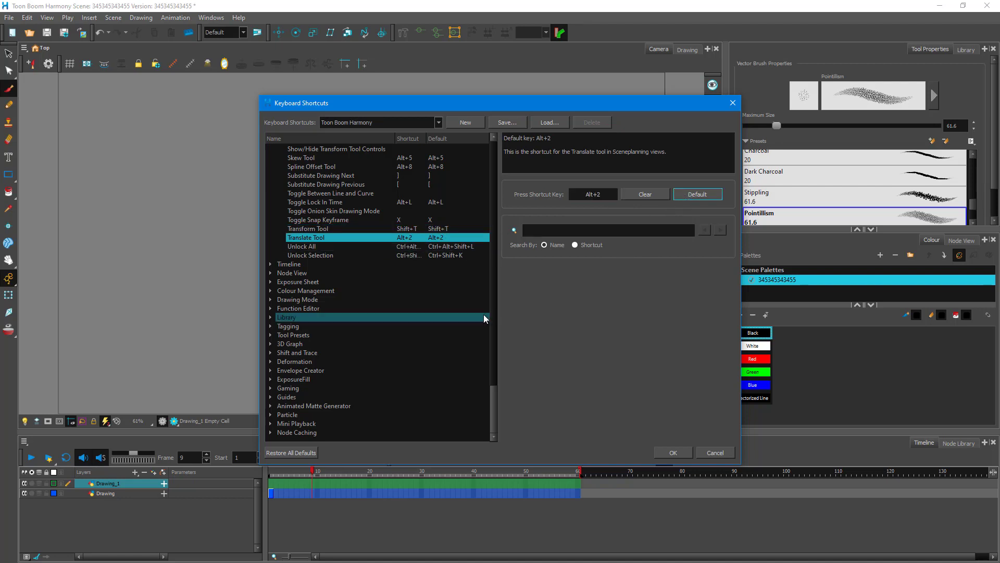
Expand the Library and Drawing Mode shortcut categories
{"action": "left_click", "coordinate": [271, 317]}
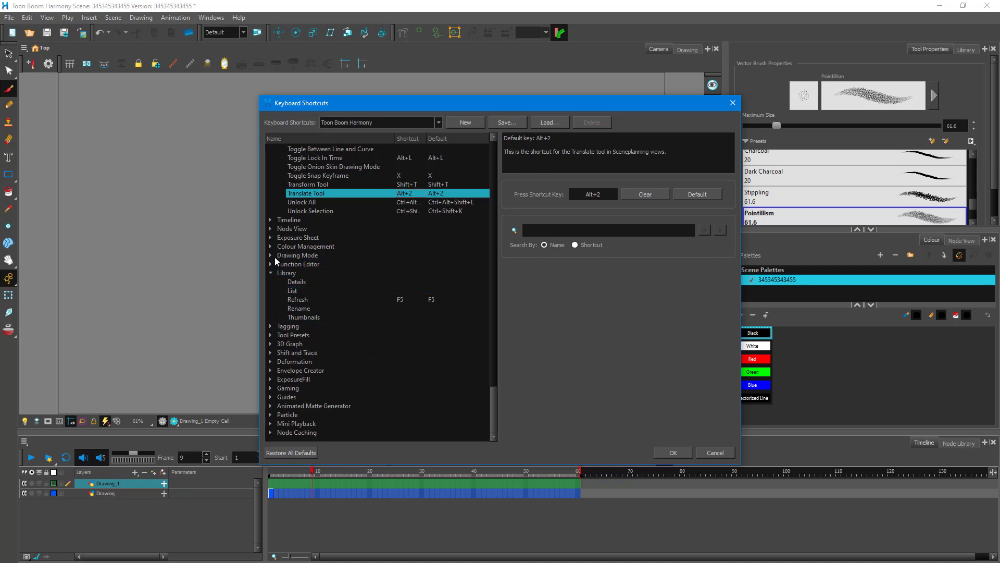
{"action": "left_click", "coordinate": [274, 258]}
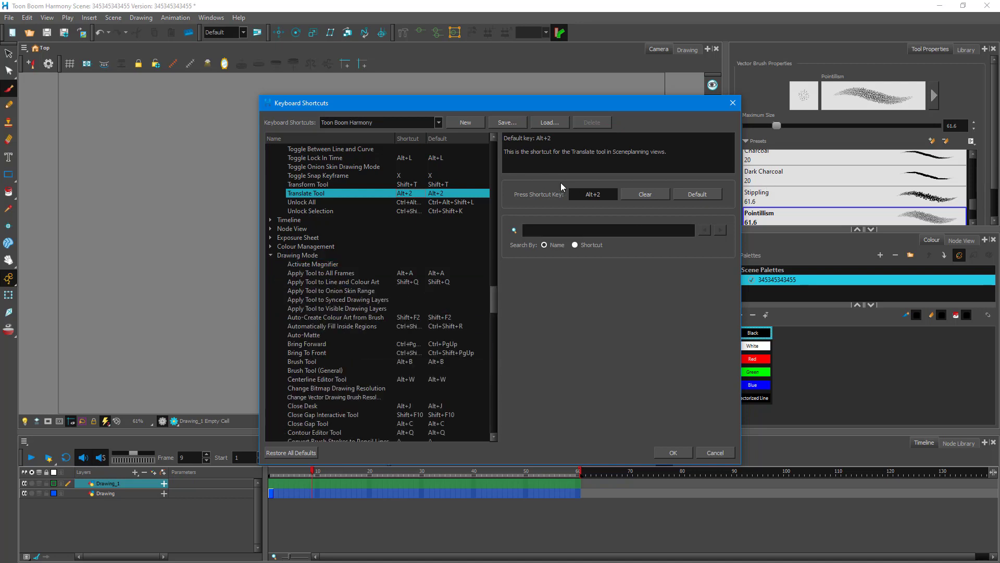
{"action": "left_click", "coordinate": [640, 231]}
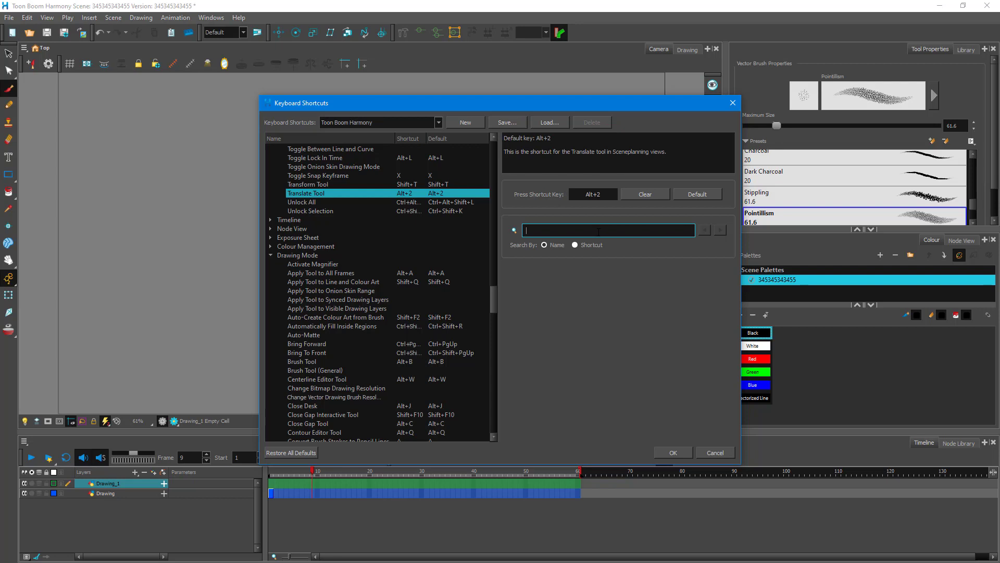
Abandon the partial 'tran' entry and reopen the Keyboard Shortcuts settings
{"action": "type", "text": "trans"}
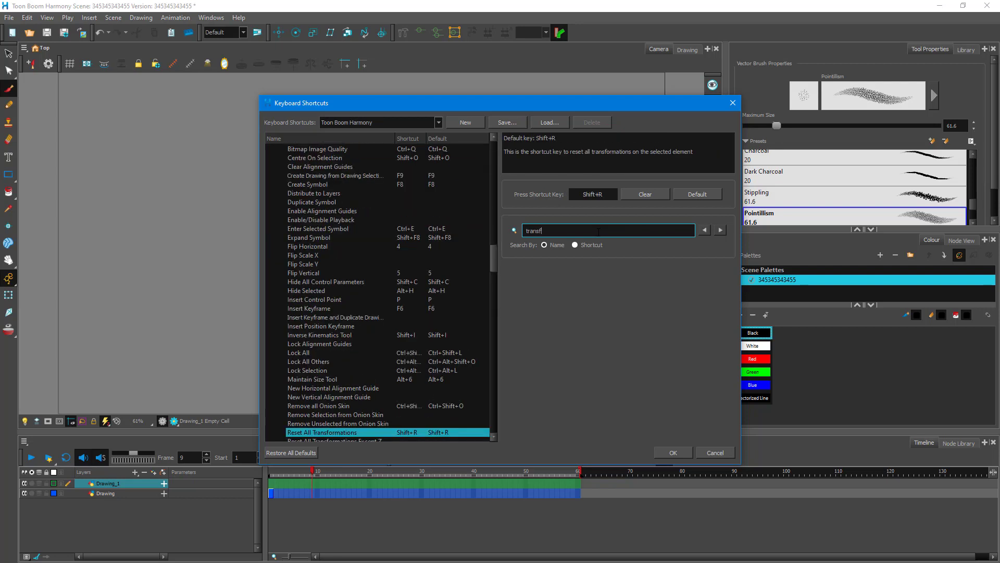
{"action": "key", "text": "Escape"}
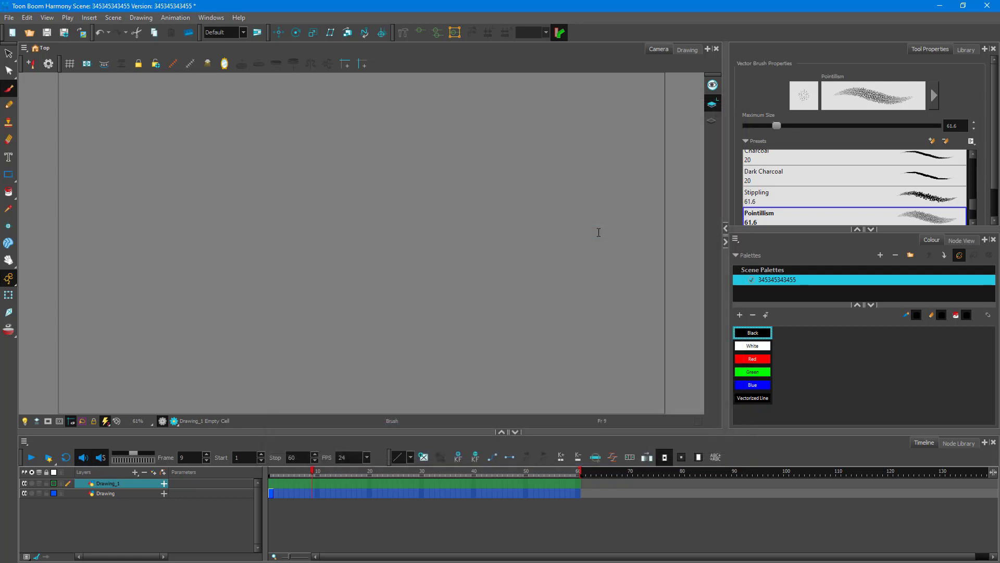
{"action": "left_click", "coordinate": [32, 22]}
{"action": "left_click", "coordinate": [90, 320]}
Search shortcuts by name for 'transform' and step through matches to the Transform Tool
{"action": "left_click", "coordinate": [607, 228]}
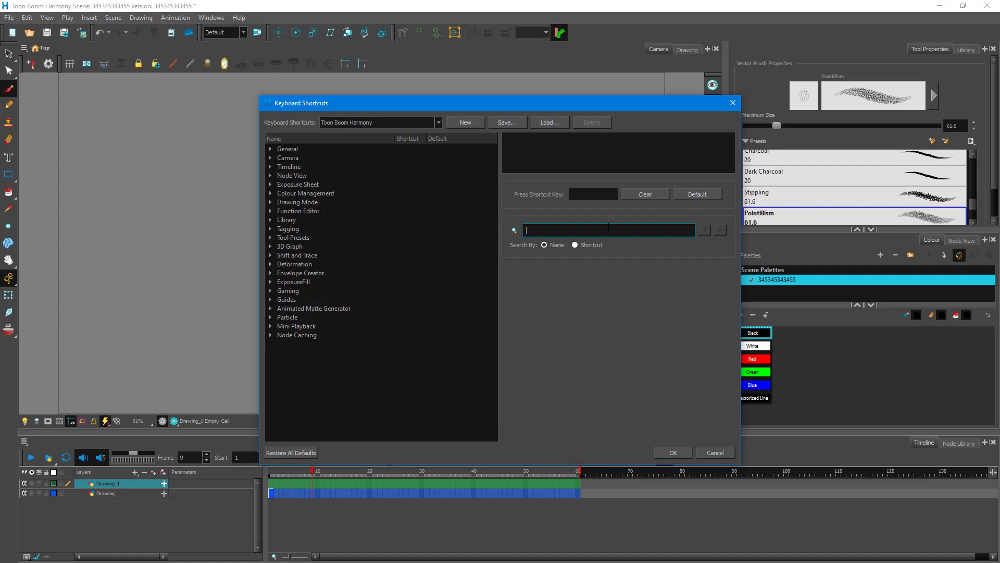
{"action": "type", "text": "transform"}
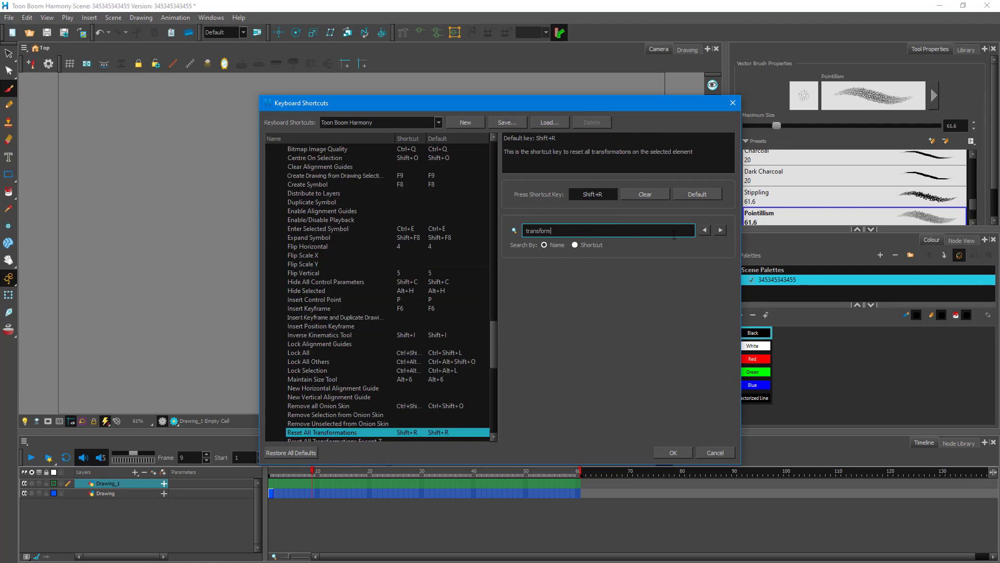
{"action": "scroll", "coordinate": [375, 323], "scroll_direction": "down", "scroll_amount": 4}
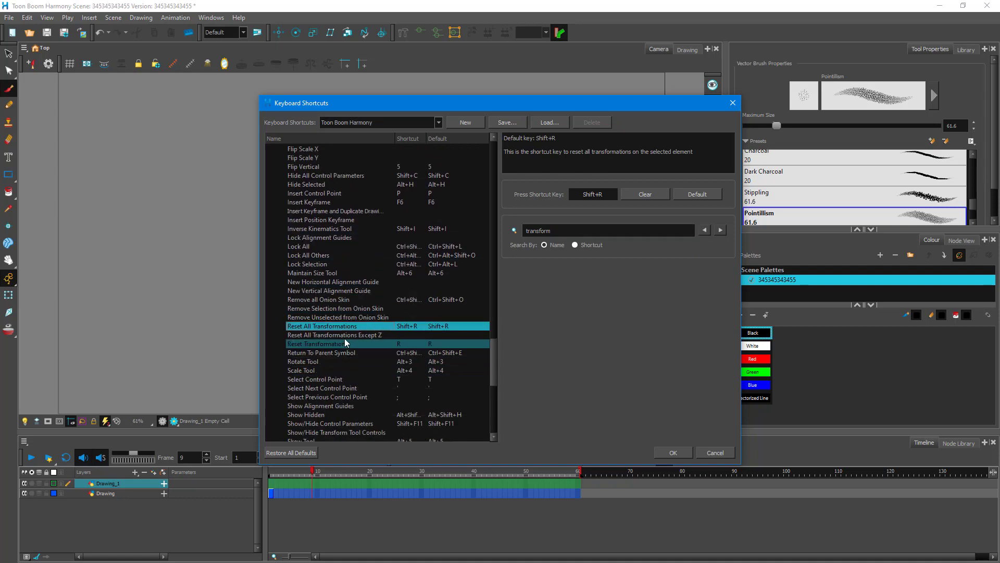
{"action": "left_click", "coordinate": [721, 230]}
{"action": "left_click", "coordinate": [720, 231]}
{"action": "left_click", "coordinate": [720, 230]}
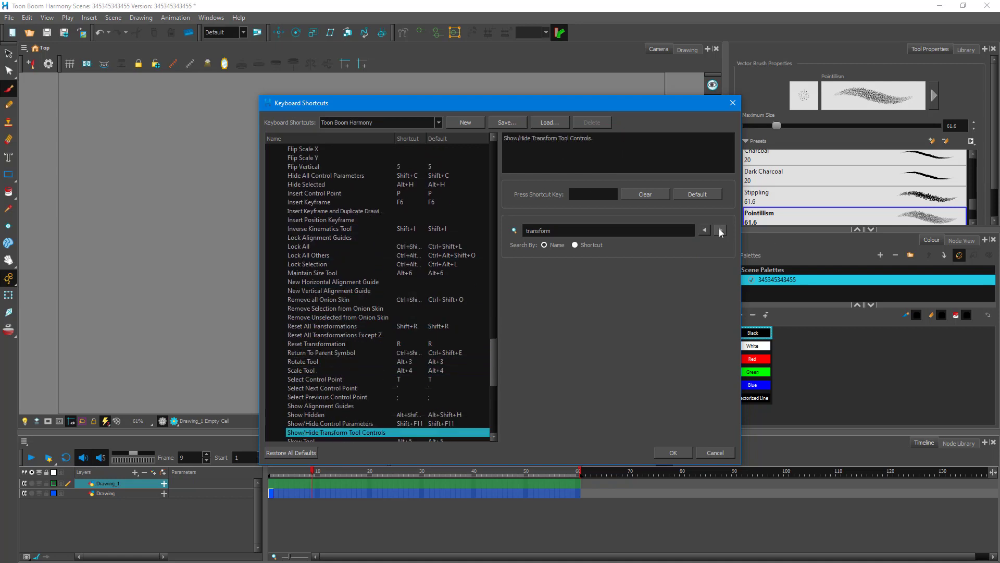
{"action": "left_click", "coordinate": [721, 231]}
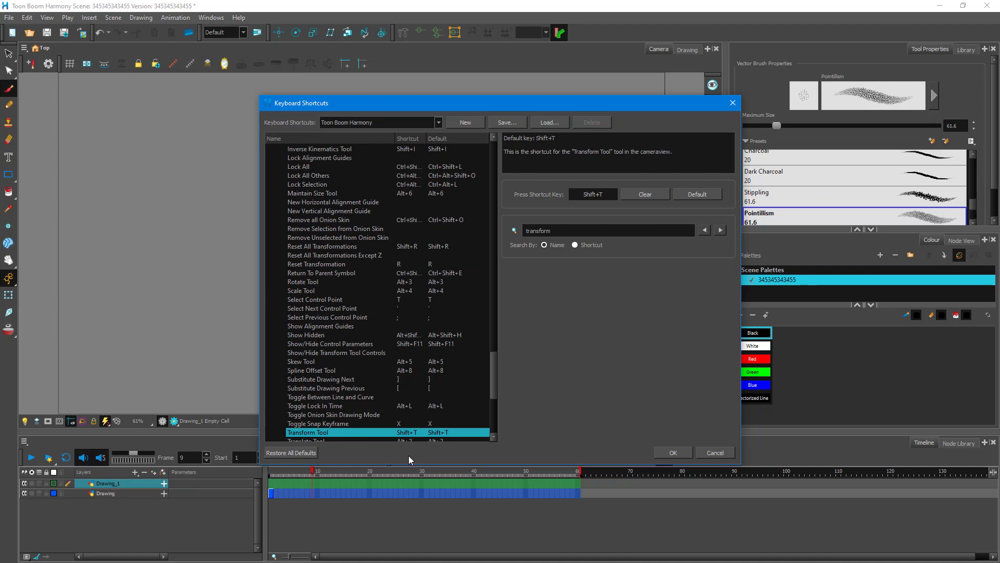
Search by Shortcut for 'T', stepping past Cancel Preview and Duplicate Drawings matches
{"action": "left_click", "coordinate": [577, 245]}
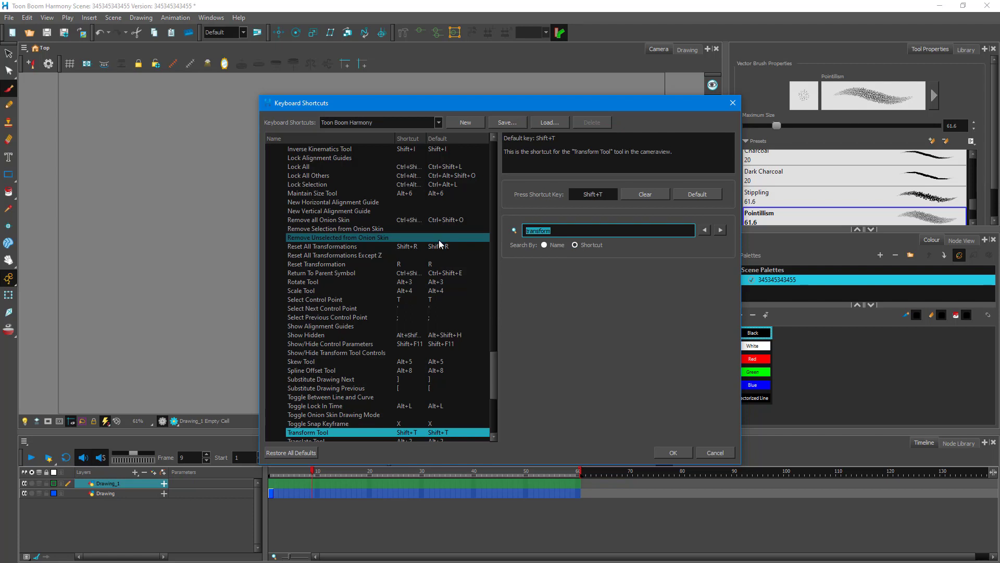
{"action": "type", "text": "T"}
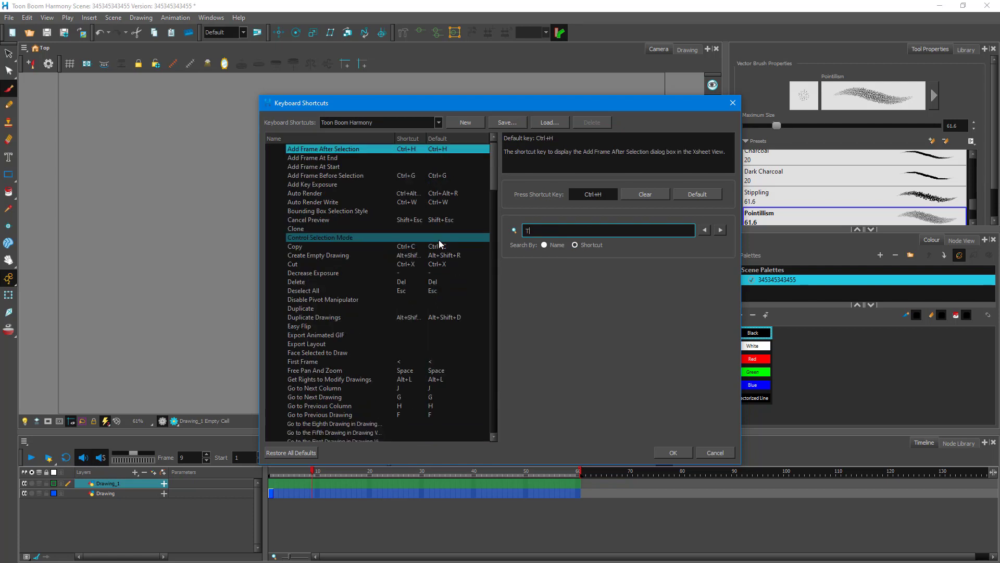
{"action": "left_click", "coordinate": [721, 229]}
{"action": "left_click", "coordinate": [720, 229]}
{"action": "left_click", "coordinate": [721, 229]}
{"action": "left_click", "coordinate": [721, 229]}
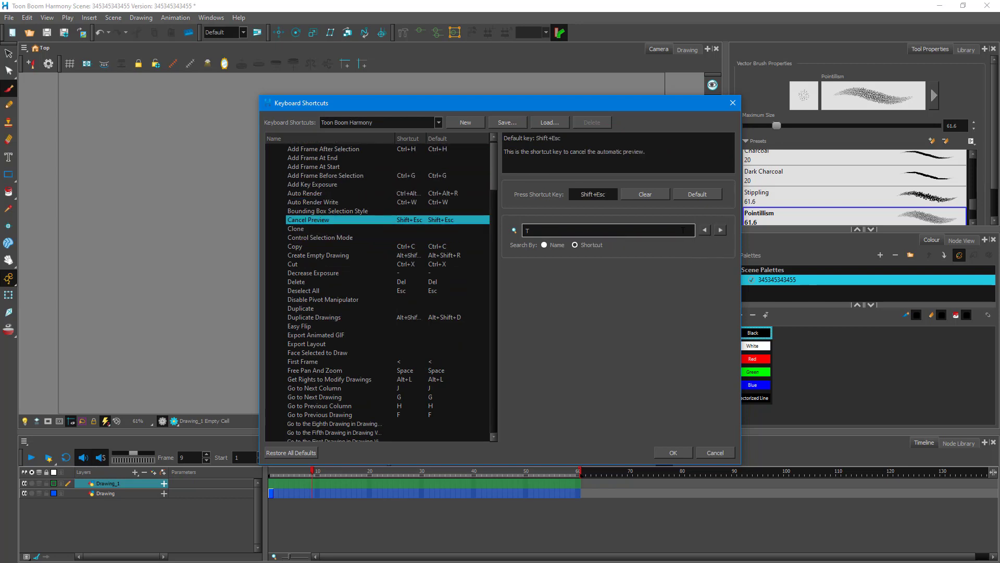
{"action": "left_click", "coordinate": [717, 230]}
{"action": "left_click", "coordinate": [718, 229]}
{"action": "left_click", "coordinate": [718, 229]}
{"action": "left_click", "coordinate": [717, 230]}
{"action": "left_click", "coordinate": [716, 230]}
Search for the Ctrl+T shortcut, then cancel out of the Keyboard Shortcuts dialog
{"action": "double_click", "coordinate": [577, 231]}
{"action": "type", "text": "Ctl"}
{"action": "key", "text": "Return"}
{"action": "type", "text": "+T"}
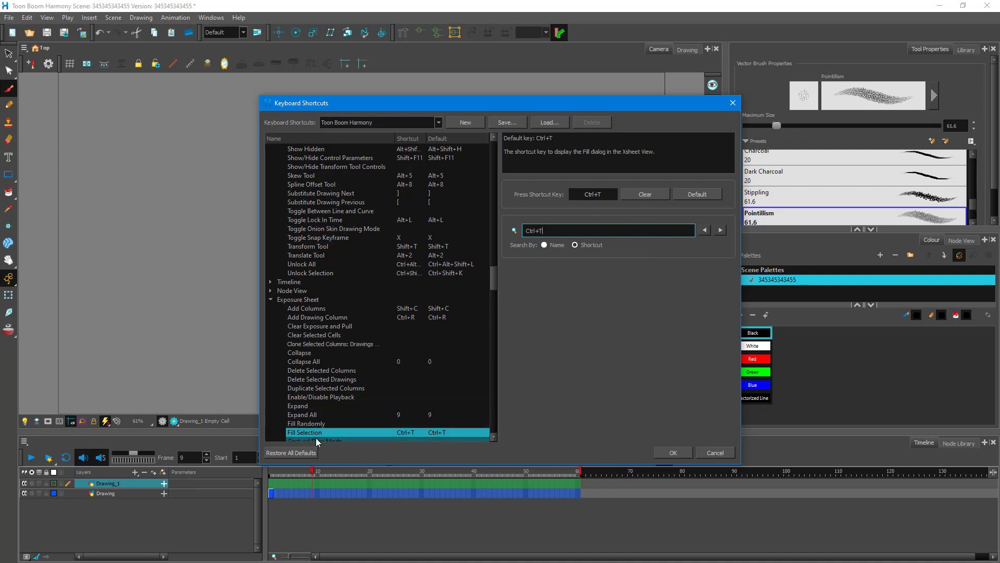
{"action": "left_click", "coordinate": [724, 454]}
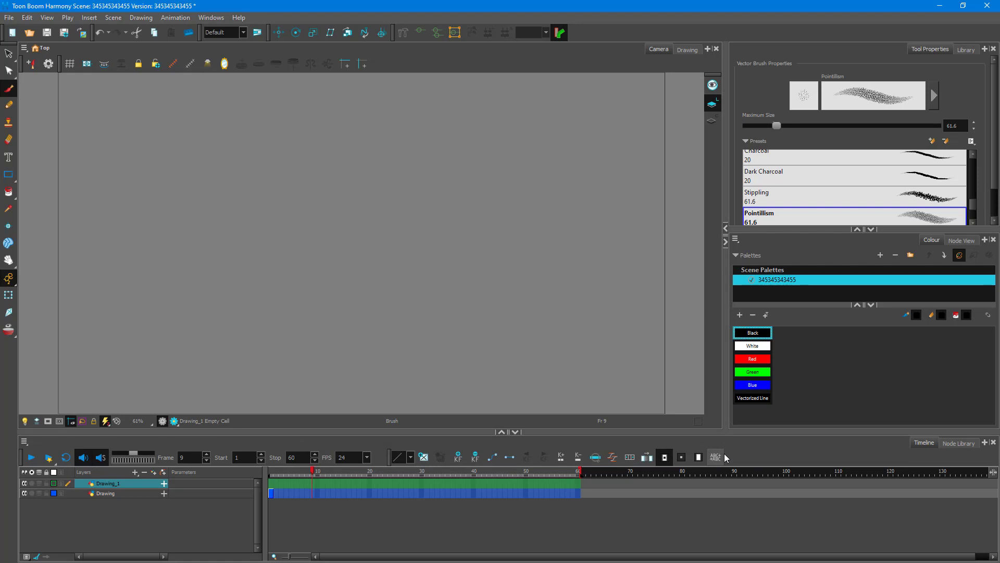